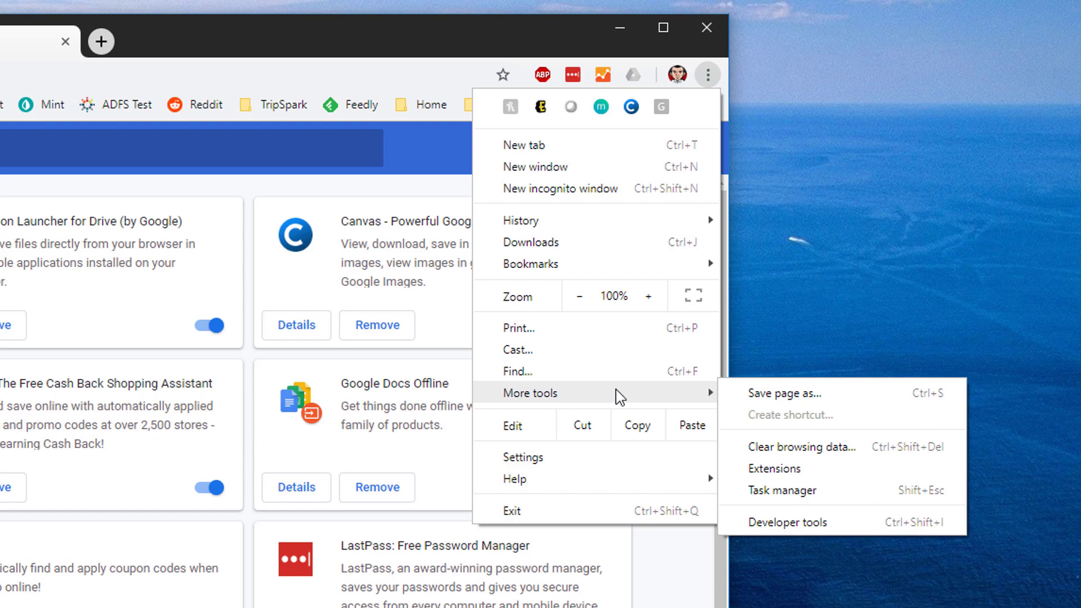
# - Enable Developer mode on the Chrome extensions page
pyautogui.click(149, 344)
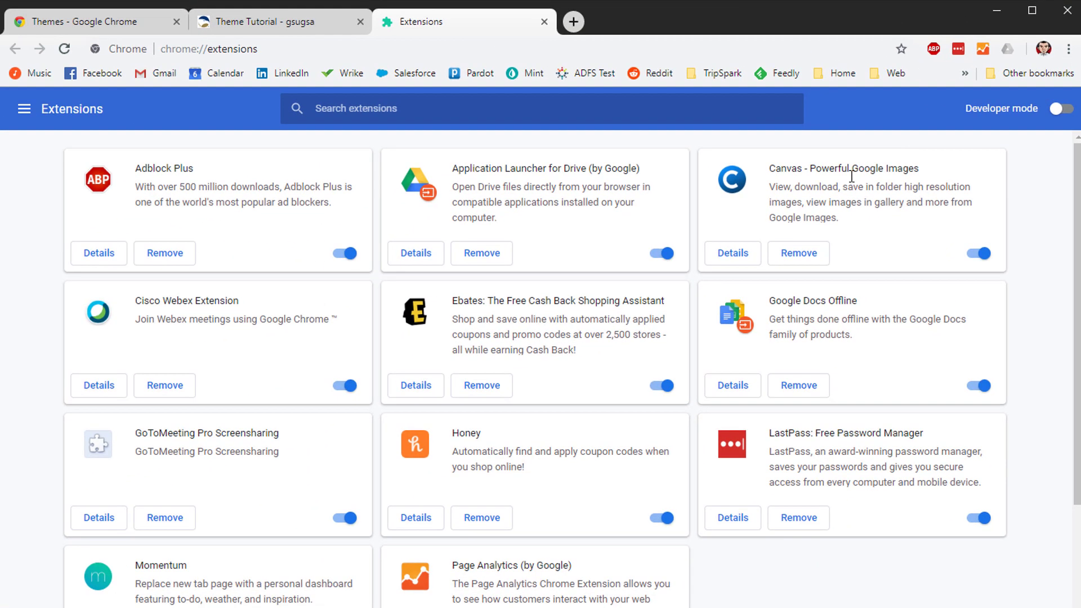
pyautogui.click(1058, 109)
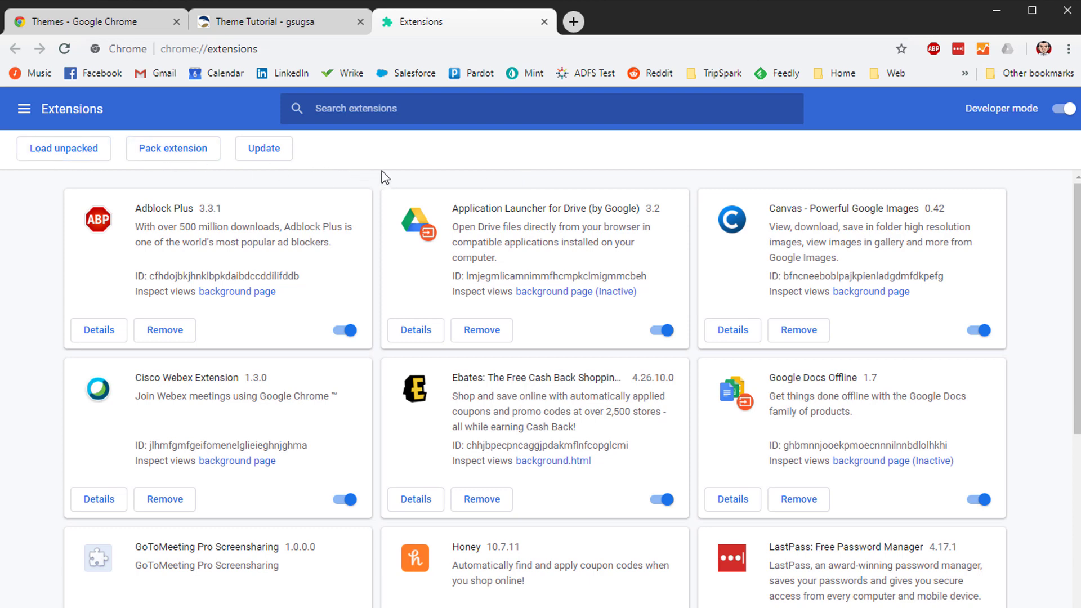
# - Go to the Chrome Web Store's Themes category and open the Morpheon Dark theme's page
pyautogui.click(26, 112)
pyautogui.click(70, 586)
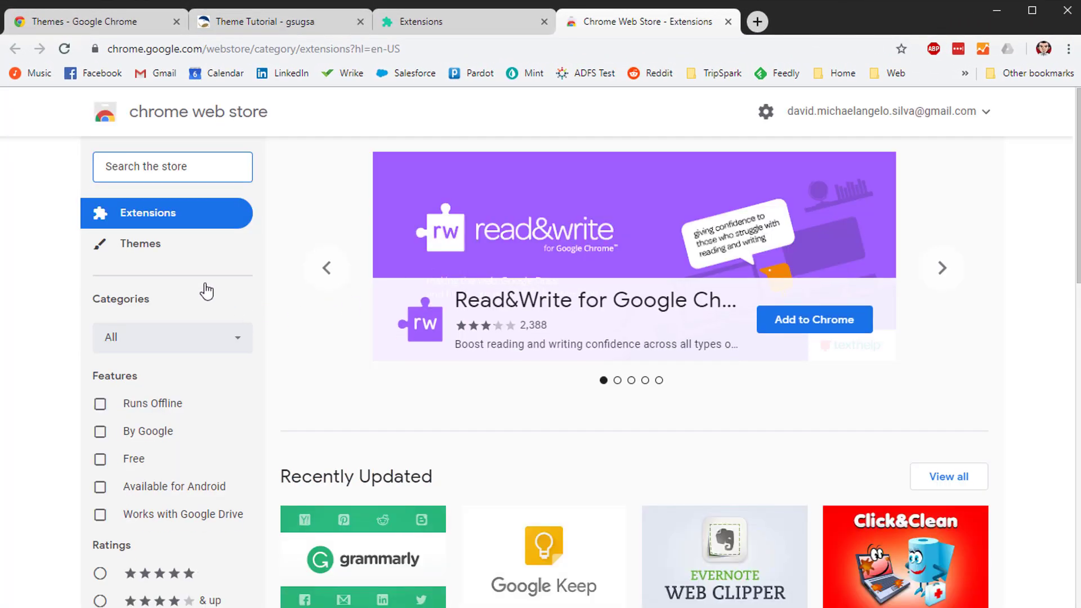
pyautogui.click(141, 249)
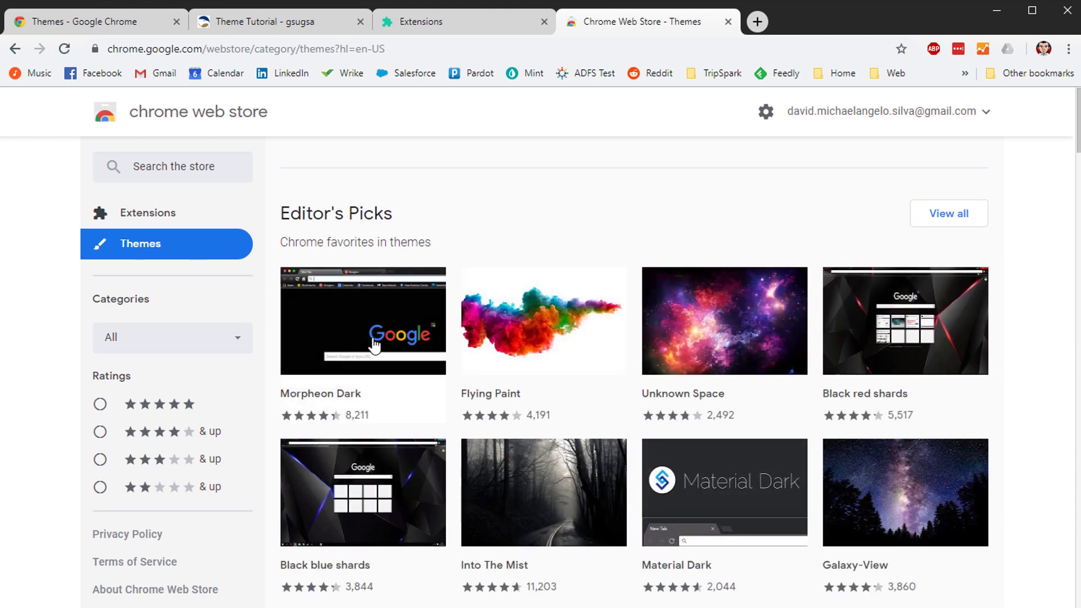
pyautogui.click(374, 345)
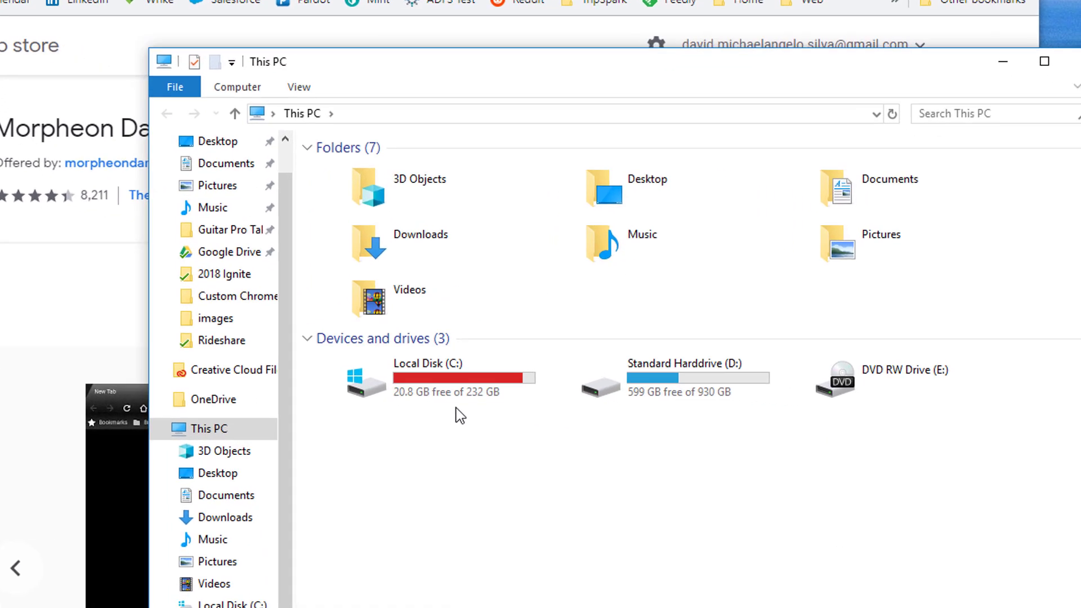
# - In File Explorer, browse from the C: drive through Users and the personal user folder to AppData\Local
pyautogui.doubleClick(403, 380)
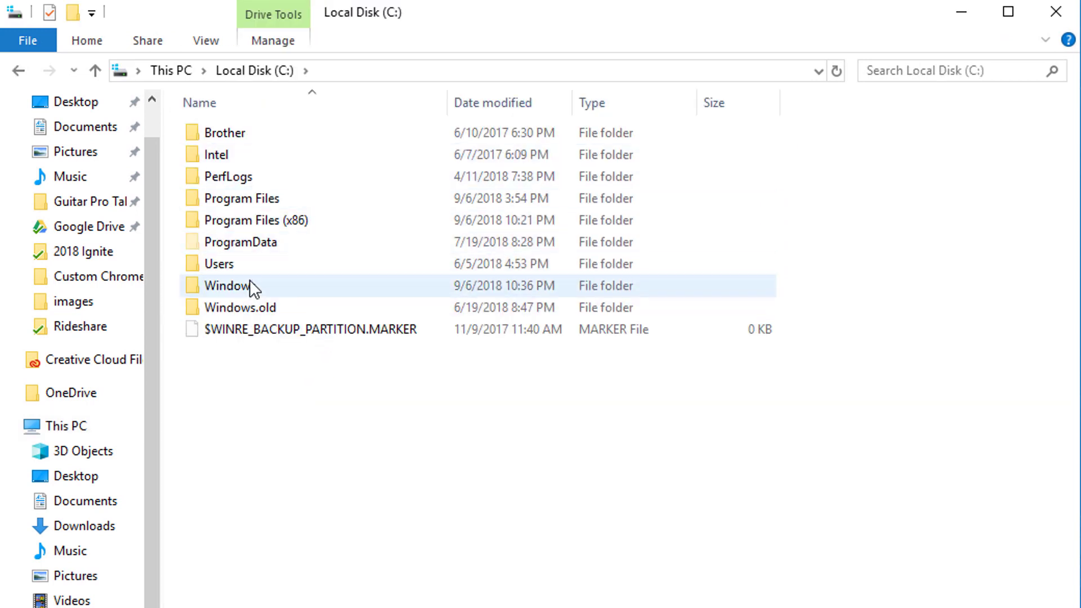
pyautogui.doubleClick(250, 265)
pyautogui.doubleClick(221, 179)
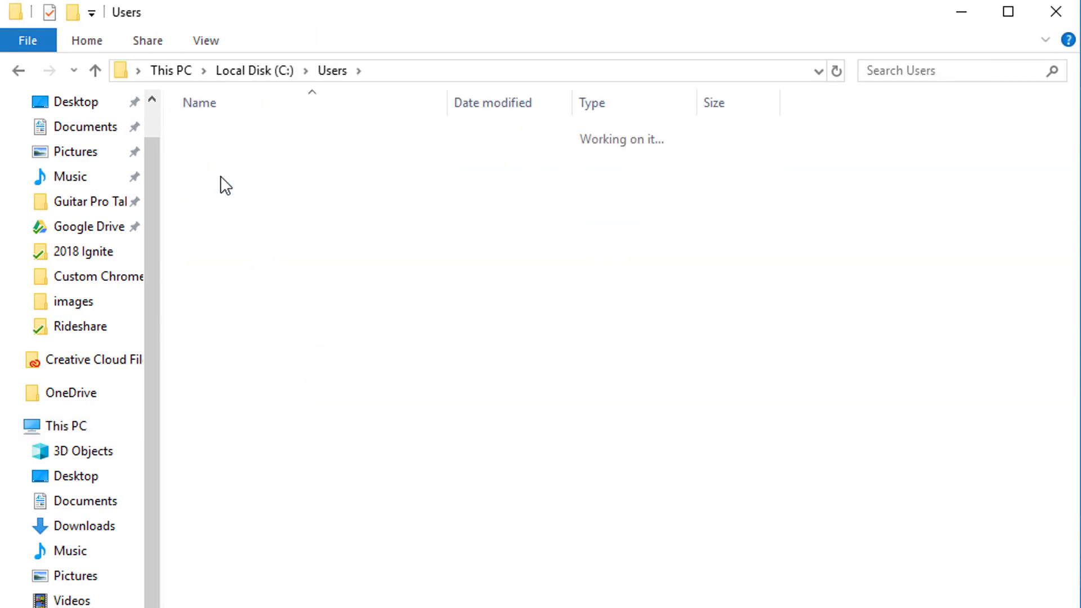
pyautogui.click(245, 160)
pyautogui.doubleClick(244, 160)
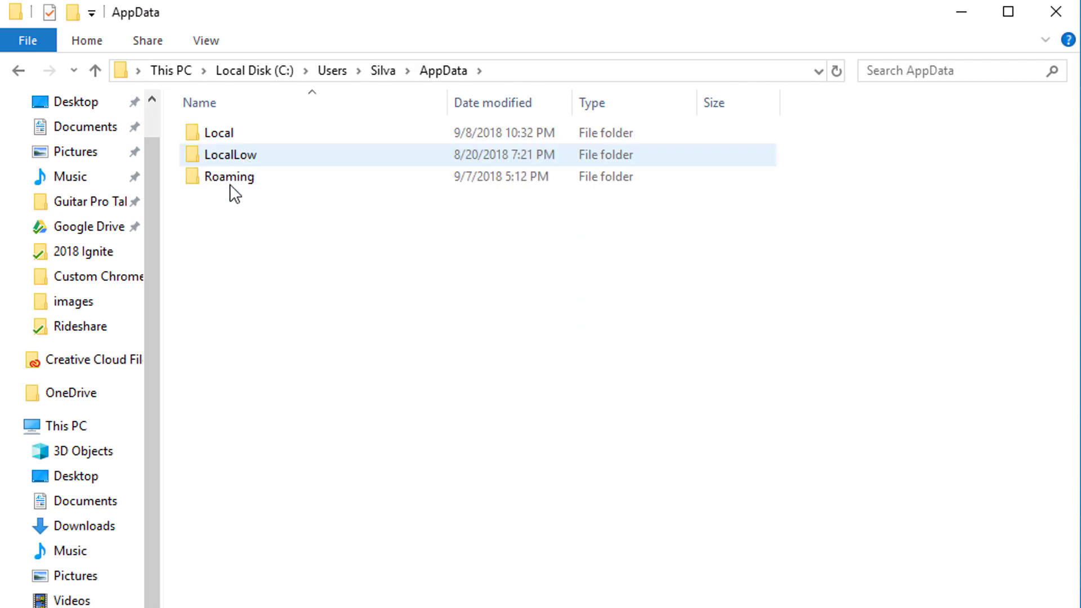
pyautogui.doubleClick(244, 138)
# - Browse from the Local folder to Google\Chrome\User Data\Default\Extensions
pyautogui.scroll(-2, 248, 505)
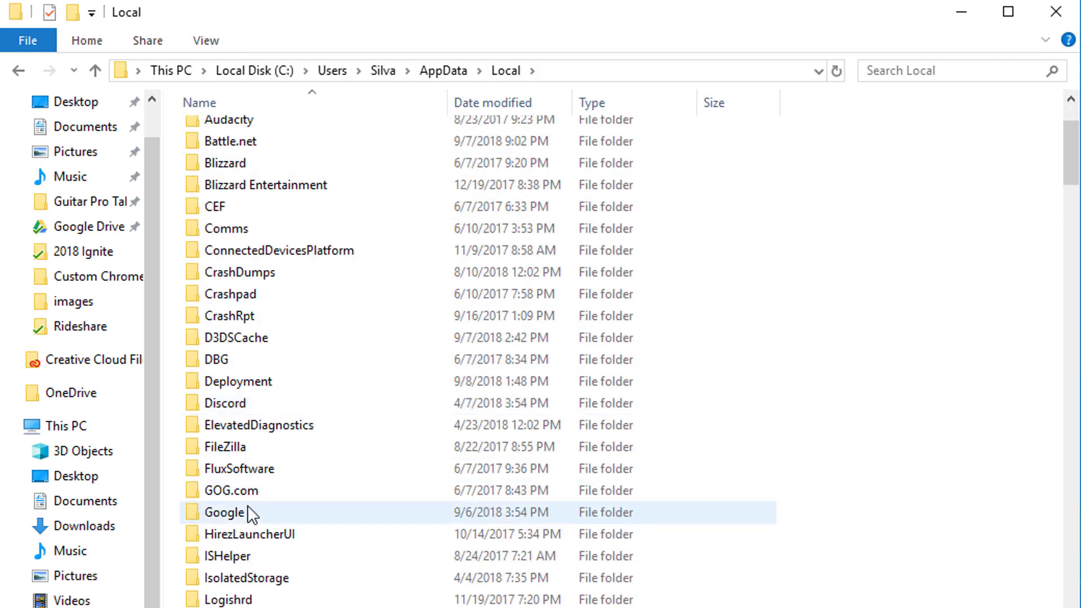
pyautogui.doubleClick(248, 510)
pyautogui.doubleClick(255, 134)
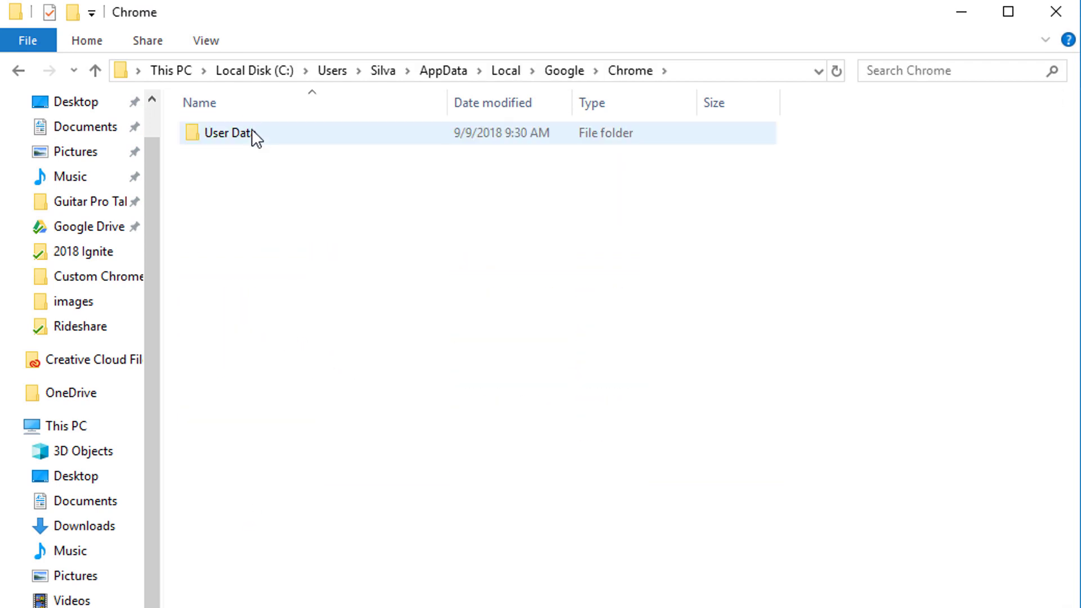
pyautogui.doubleClick(248, 138)
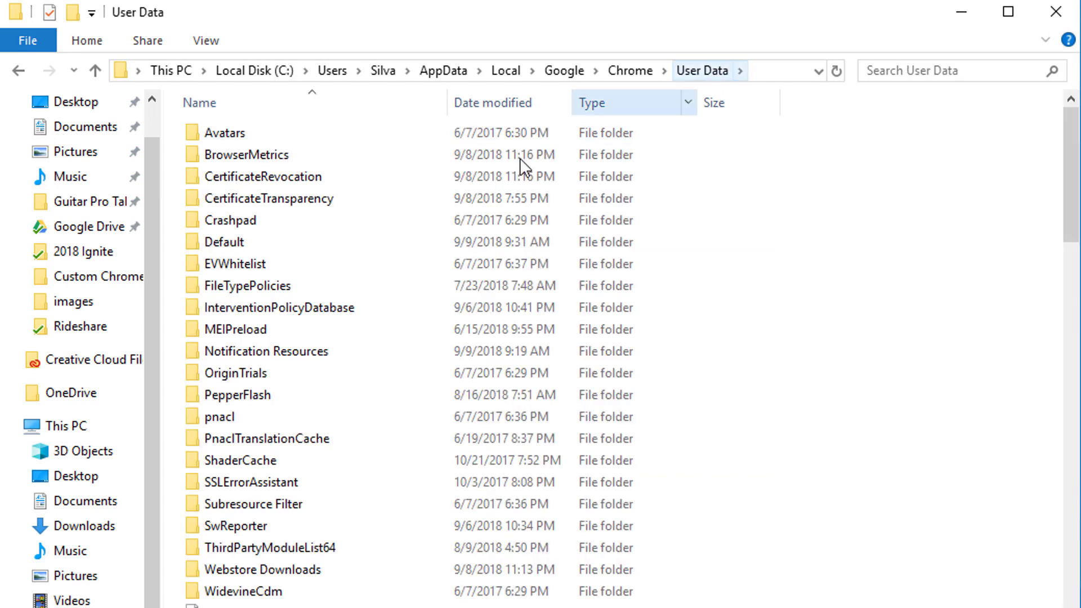
pyautogui.doubleClick(259, 239)
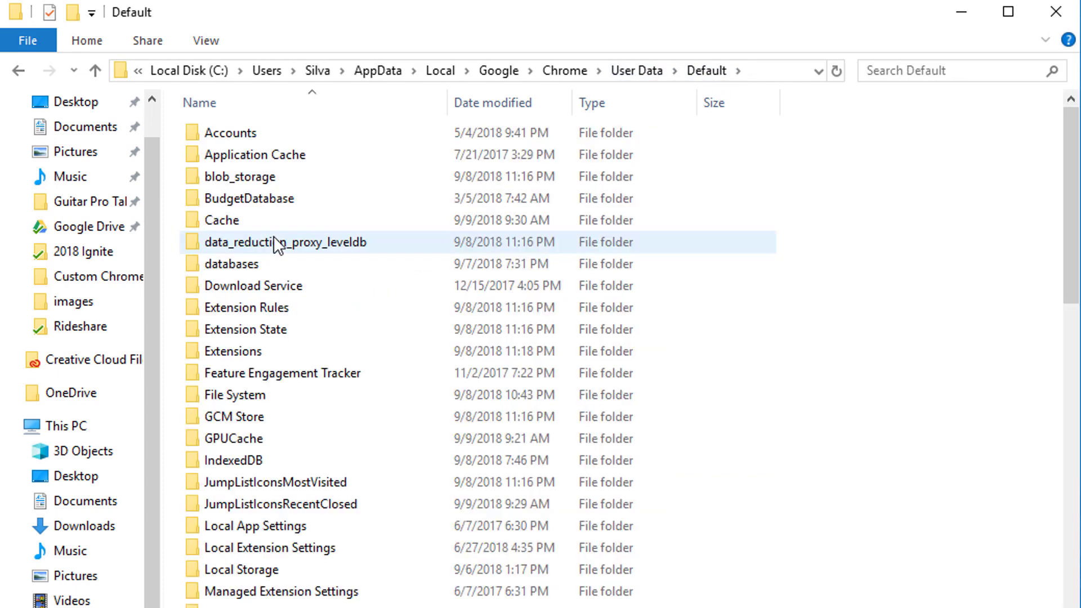
pyautogui.doubleClick(268, 350)
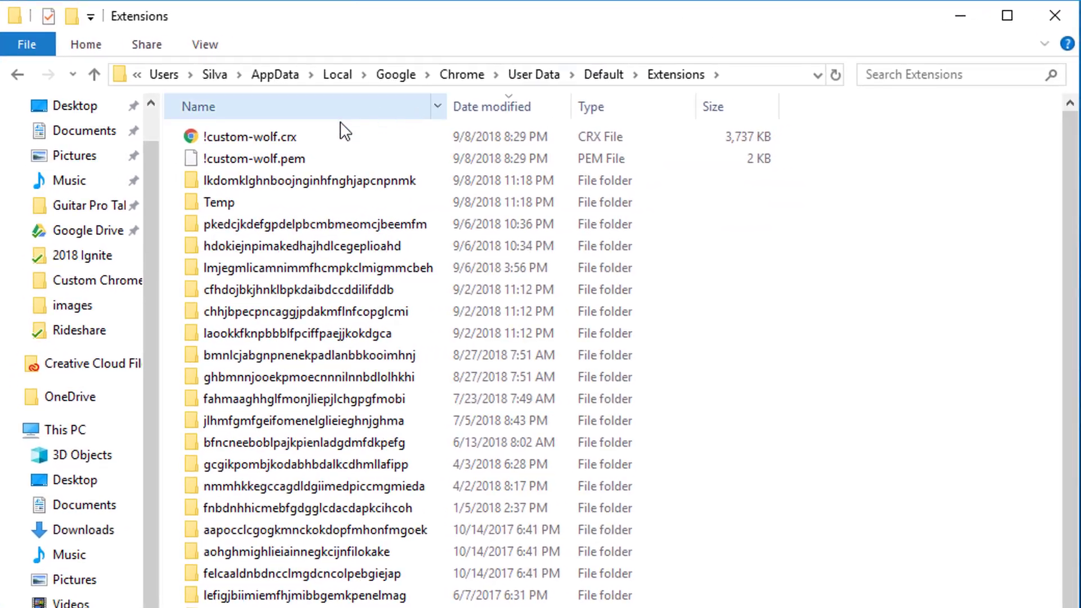
# - Delete the !custom-wolf.crx and !custom-wolf.pem files from the Extensions folder
pyautogui.click(316, 142)
pyautogui.keyDown('shift'); pyautogui.click(287, 153); pyautogui.keyUp('shift')
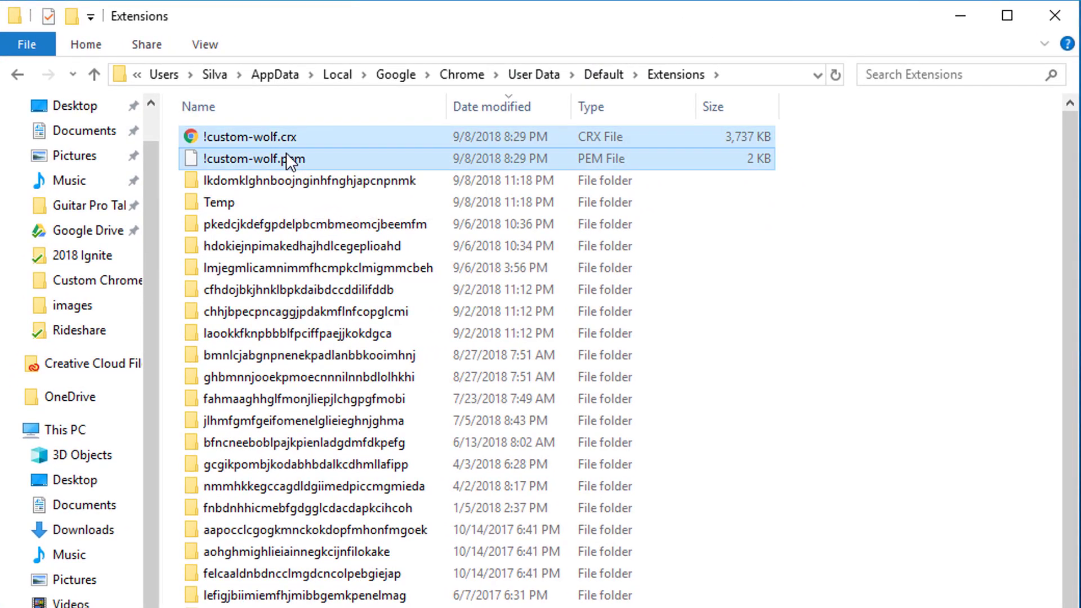
pyautogui.press('Delete')
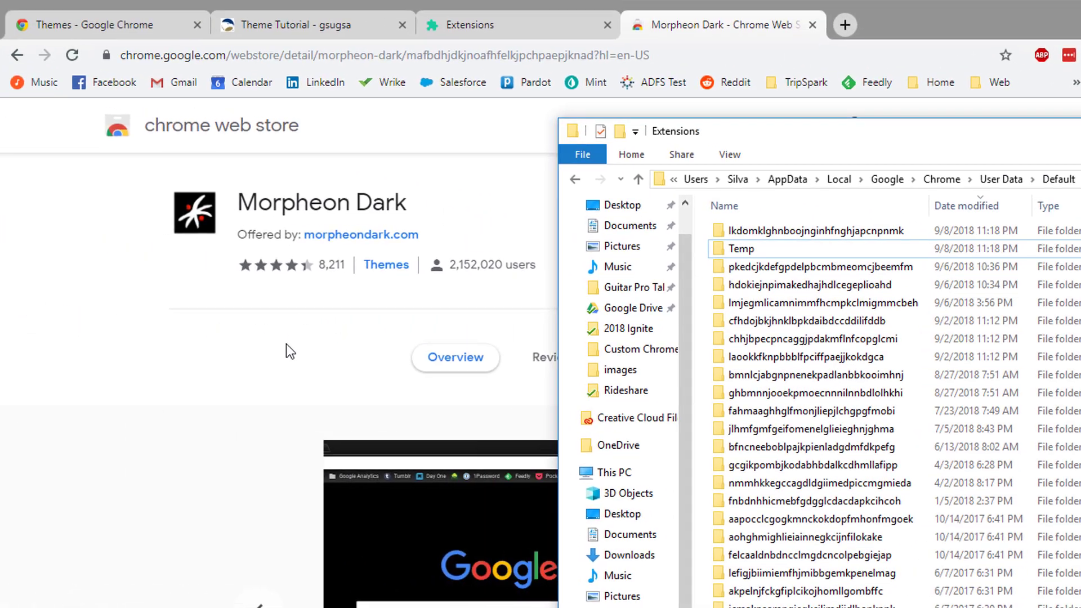
# - Switch back to Chrome and install the Morpheon Dark theme from its store page
pyautogui.click(286, 345)
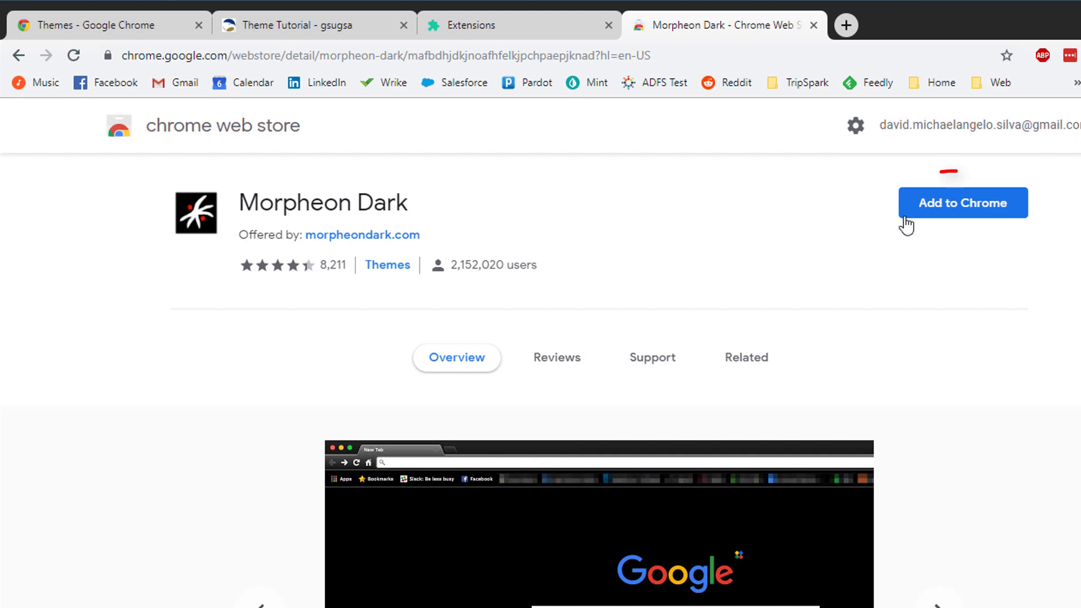
pyautogui.click(956, 205)
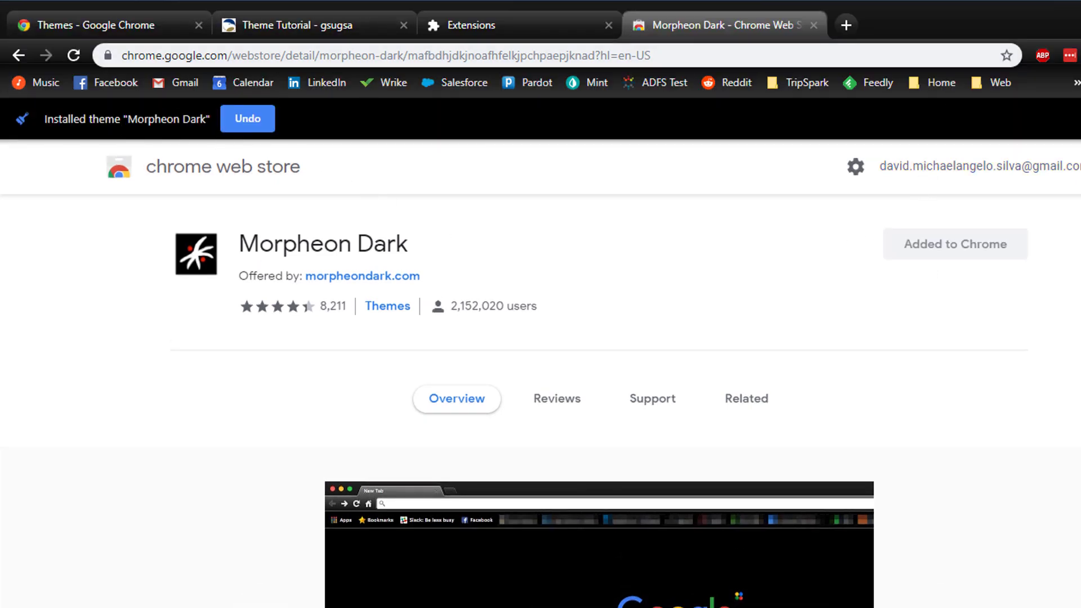
# - Return to the Extensions folder in File Explorer, open the newly installed theme's 4.0_0 folder and examine its images folder and manifest.json
pyautogui.click(833, 191)
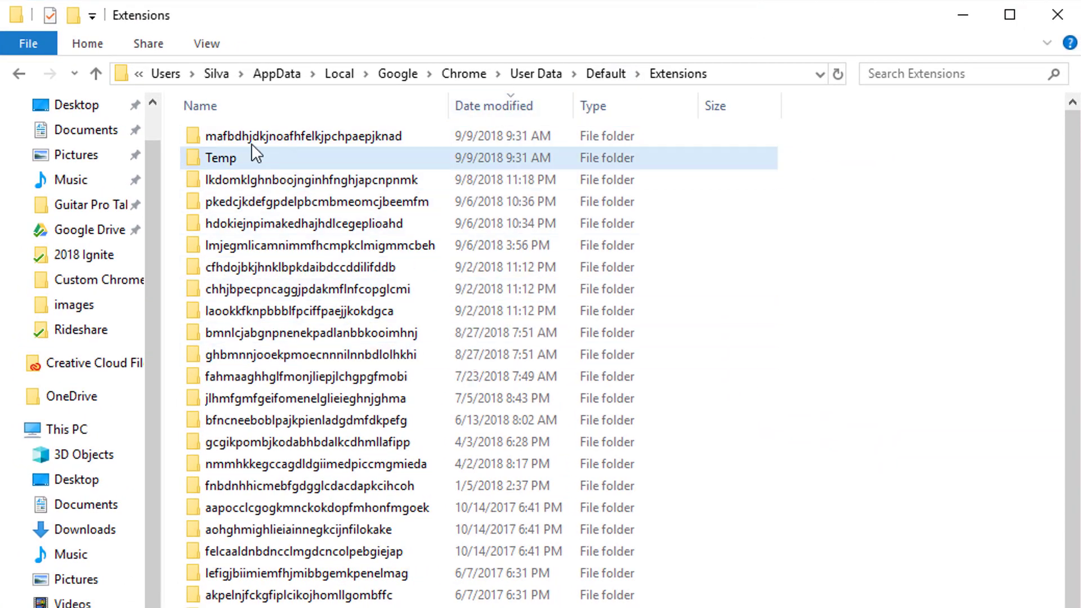
pyautogui.moveTo(322, 139)
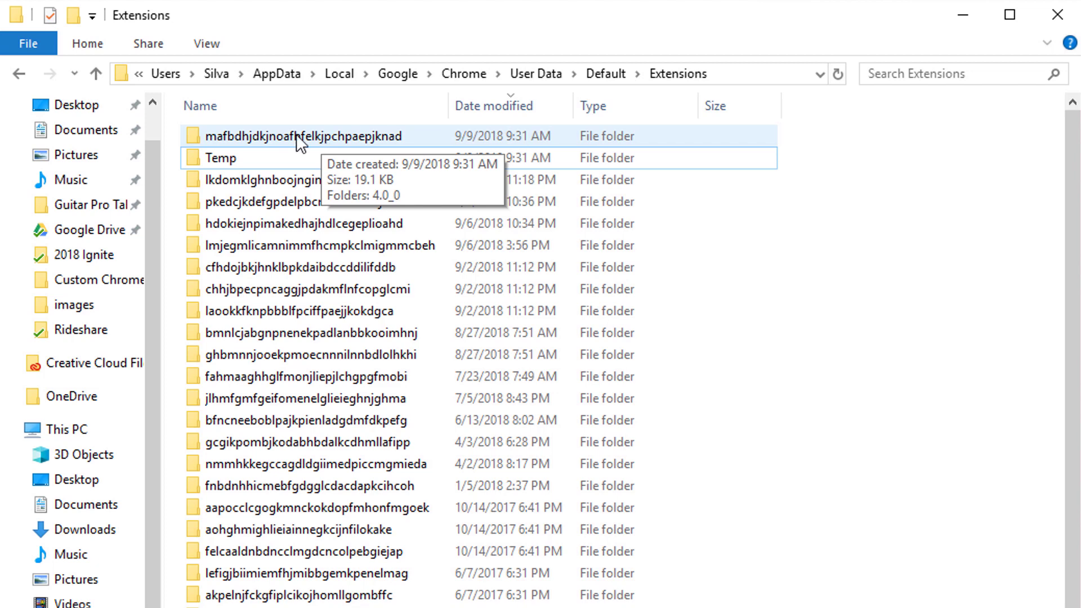
pyautogui.doubleClick(313, 135)
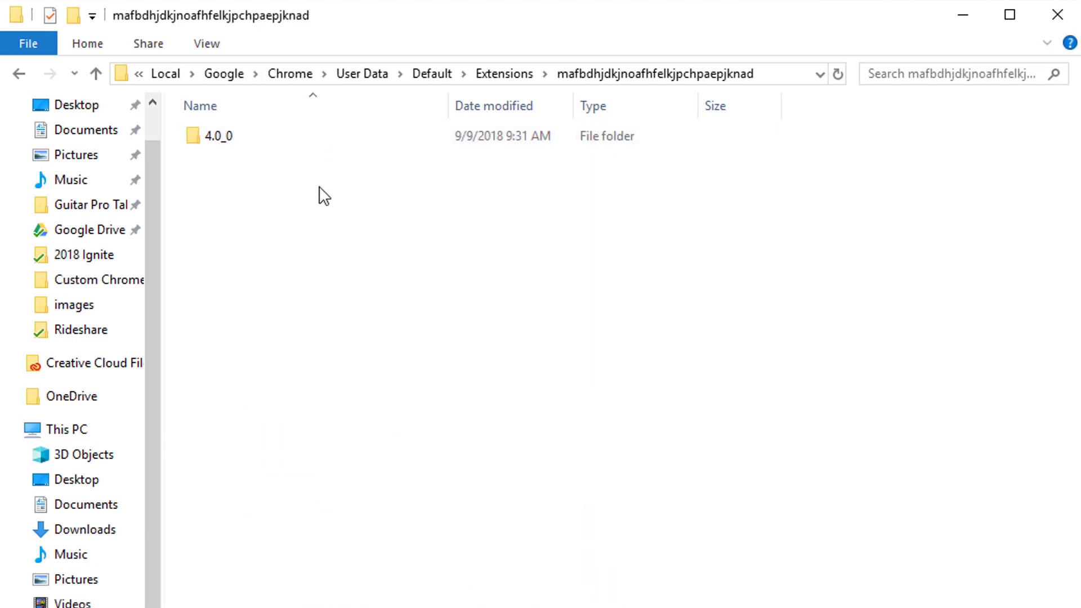
pyautogui.doubleClick(221, 138)
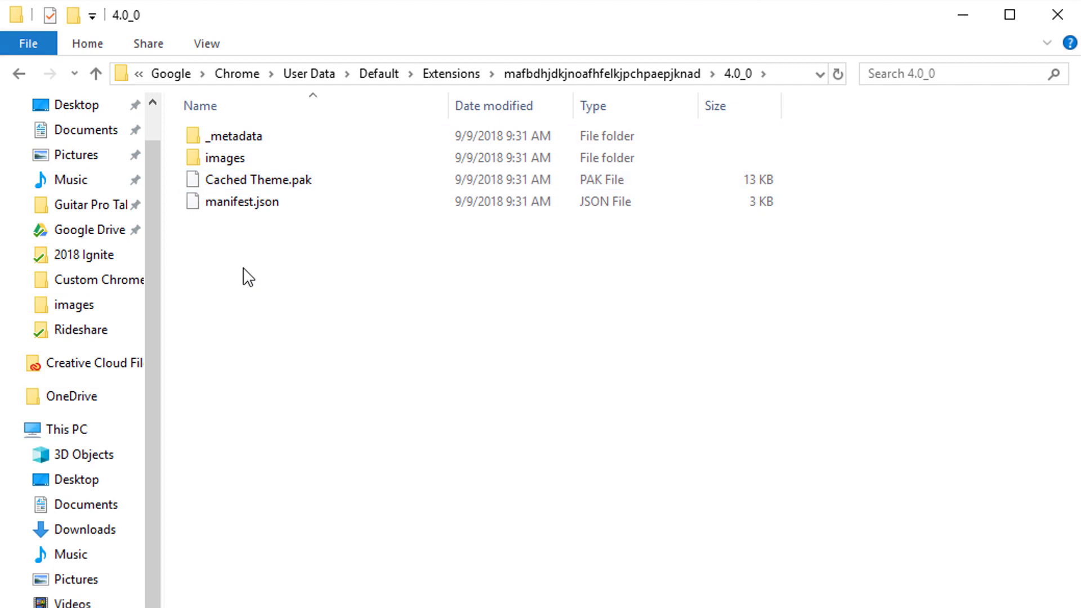
pyautogui.click(243, 160)
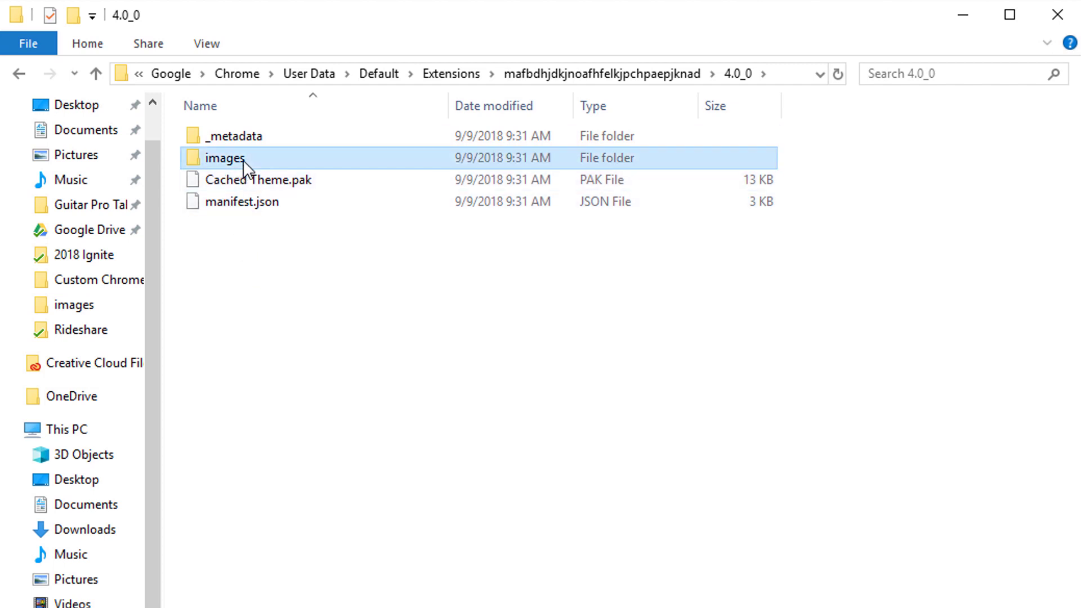
pyautogui.click(260, 213)
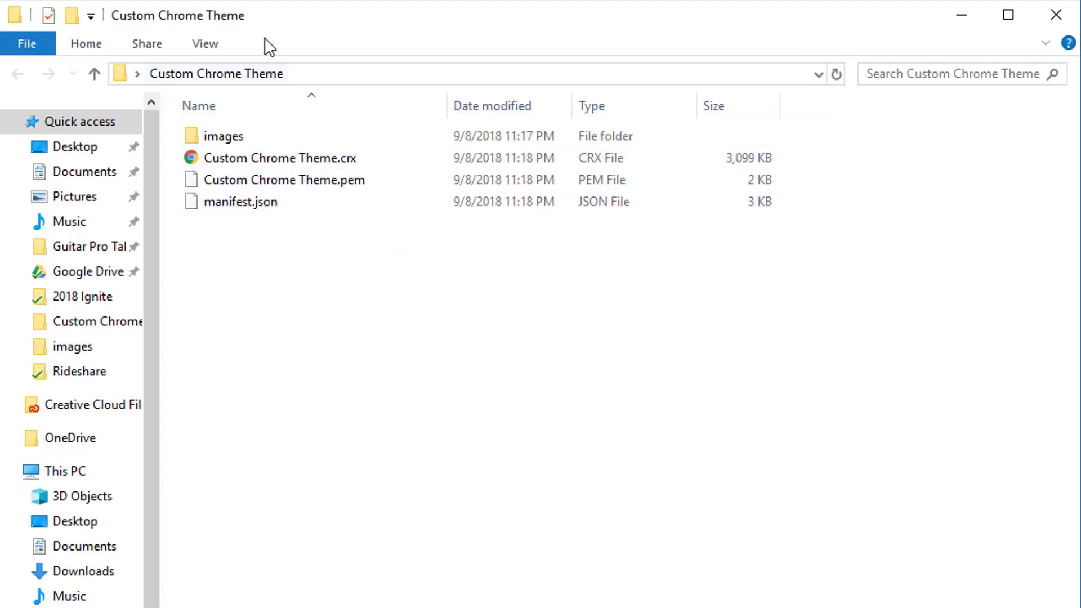
# - Delete Custom Chrome Theme.crx and Custom Chrome Theme.pem from the Custom Chrome Theme folder
pyautogui.click(273, 157)
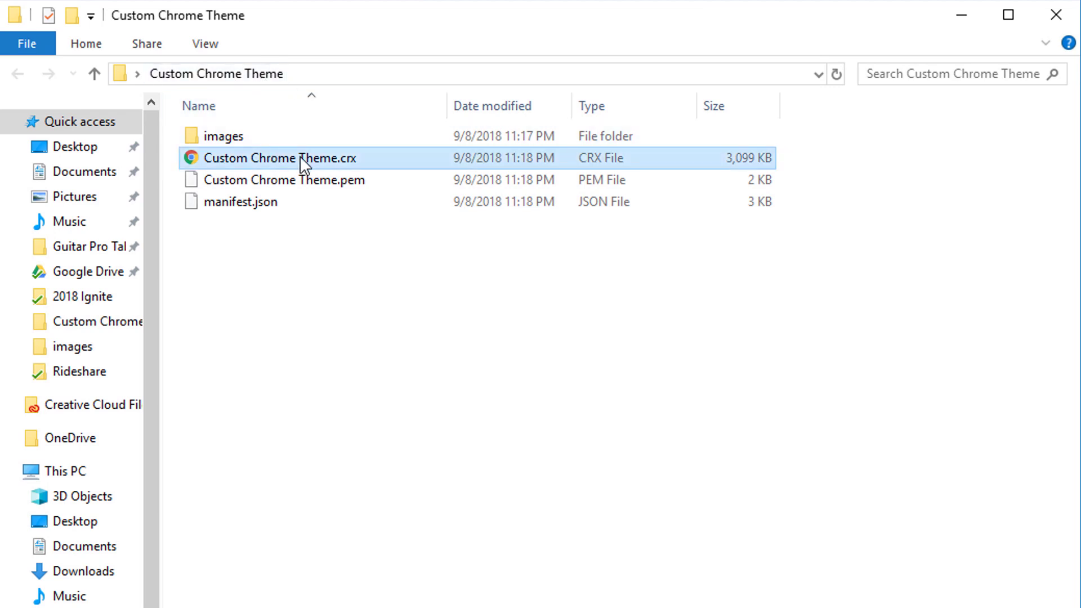
pyautogui.keyDown('shift'); pyautogui.click(293, 180); pyautogui.keyUp('shift')
pyautogui.press('Delete')
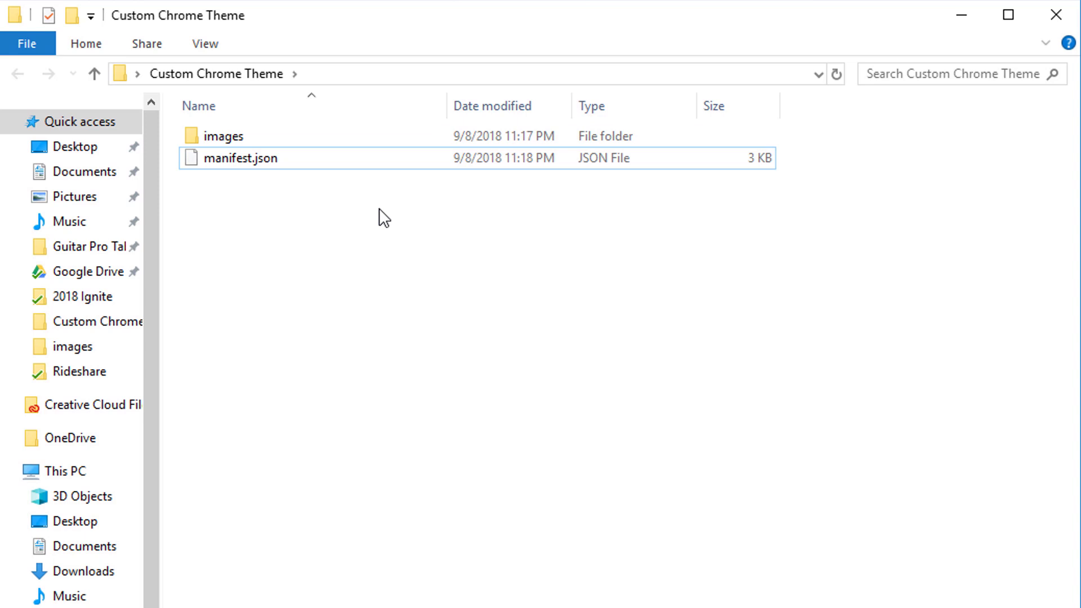
# - Open the images folder and examine theme_tab_background.png, theme_toolbar.png, and the Wolf subfolder's theme_frame.png and theme_ntp_background.png
pyautogui.click(253, 136)
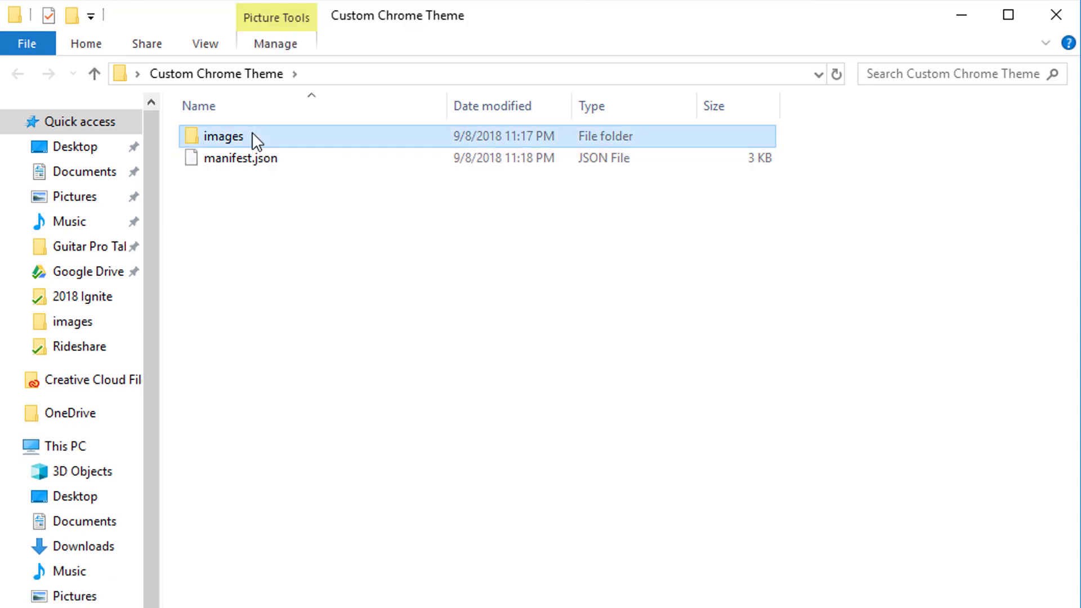
pyautogui.doubleClick(252, 135)
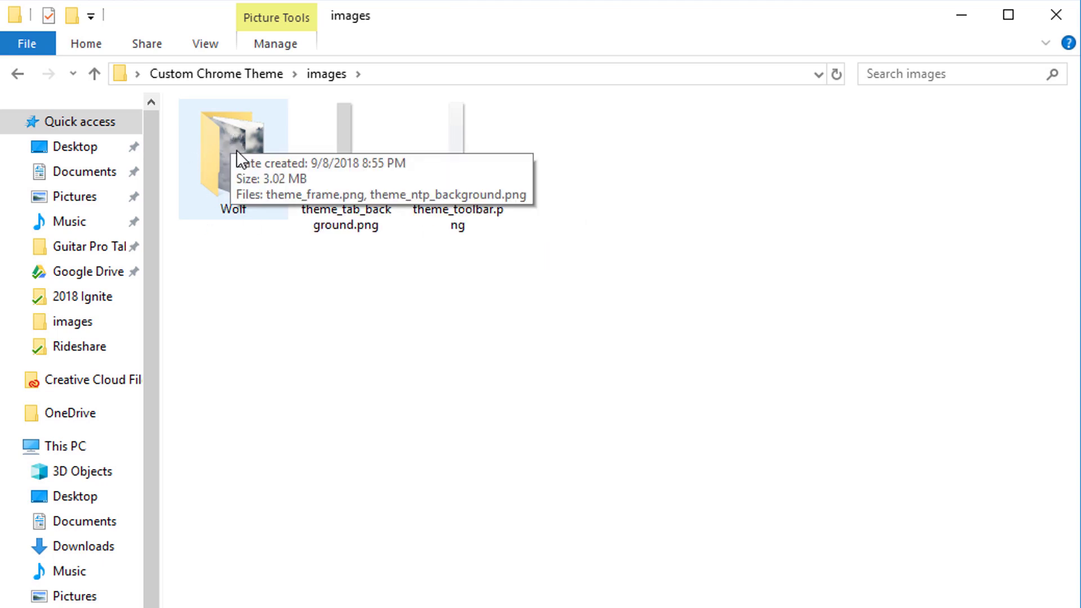
pyautogui.moveTo(330, 280); pyautogui.dragTo(512, 152)
pyautogui.click(363, 168)
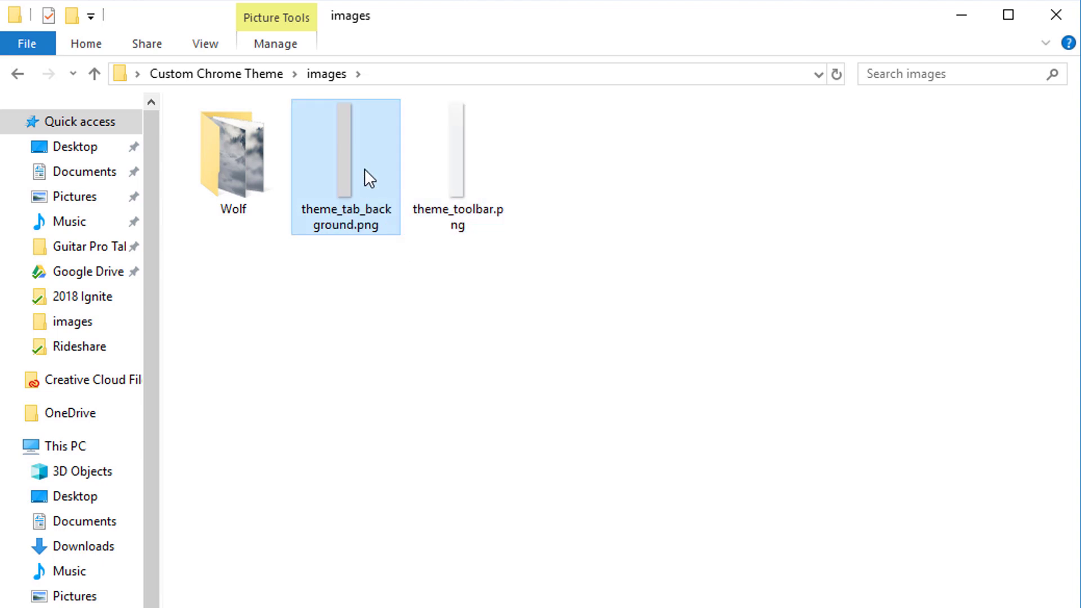
pyautogui.click(464, 162)
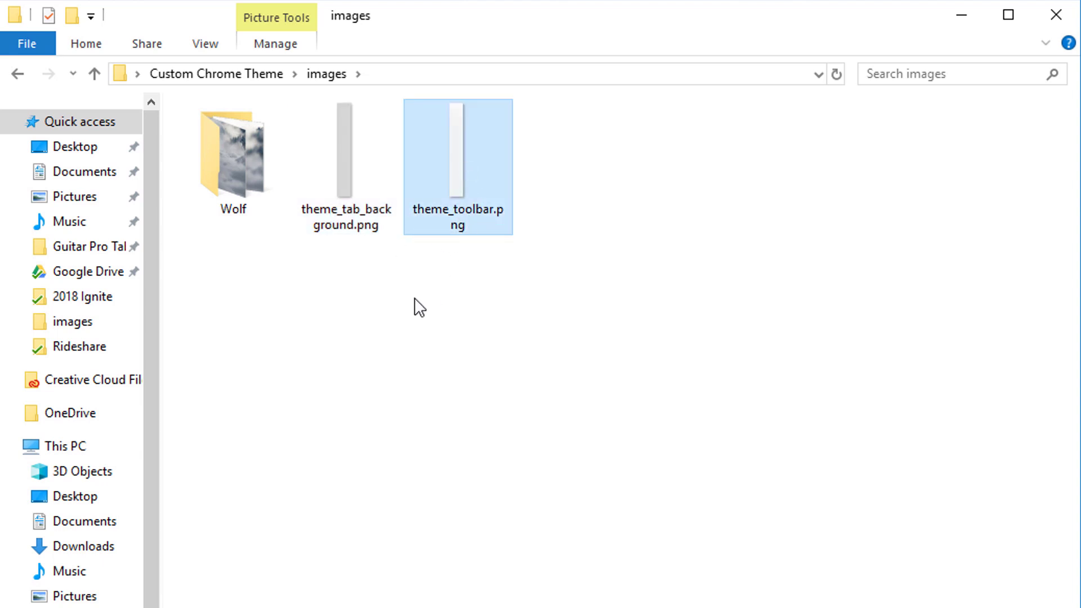
pyautogui.doubleClick(246, 214)
pyautogui.click(241, 130)
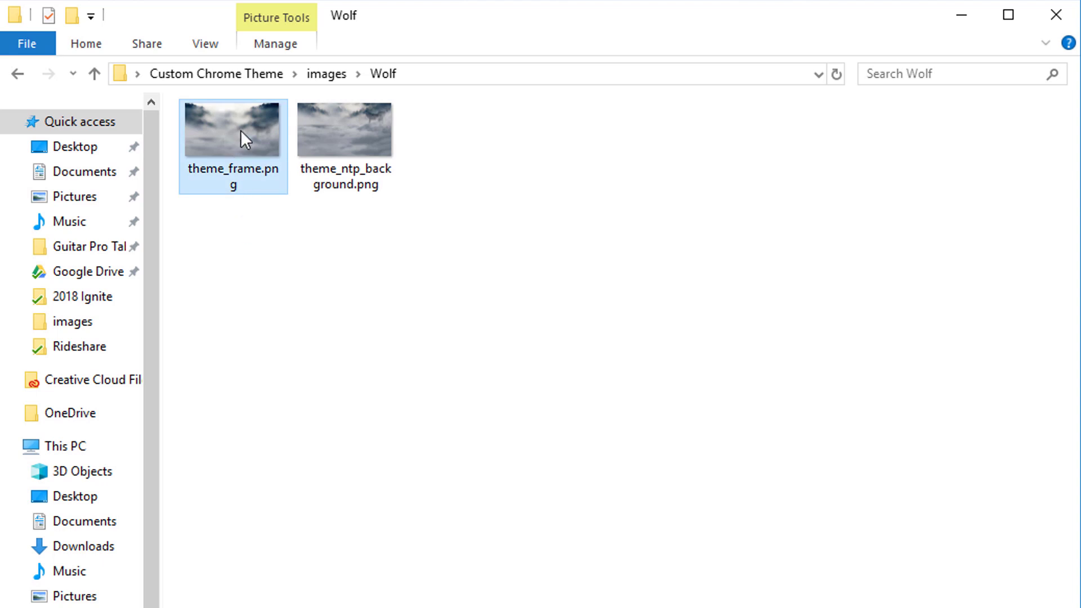
pyautogui.click(376, 140)
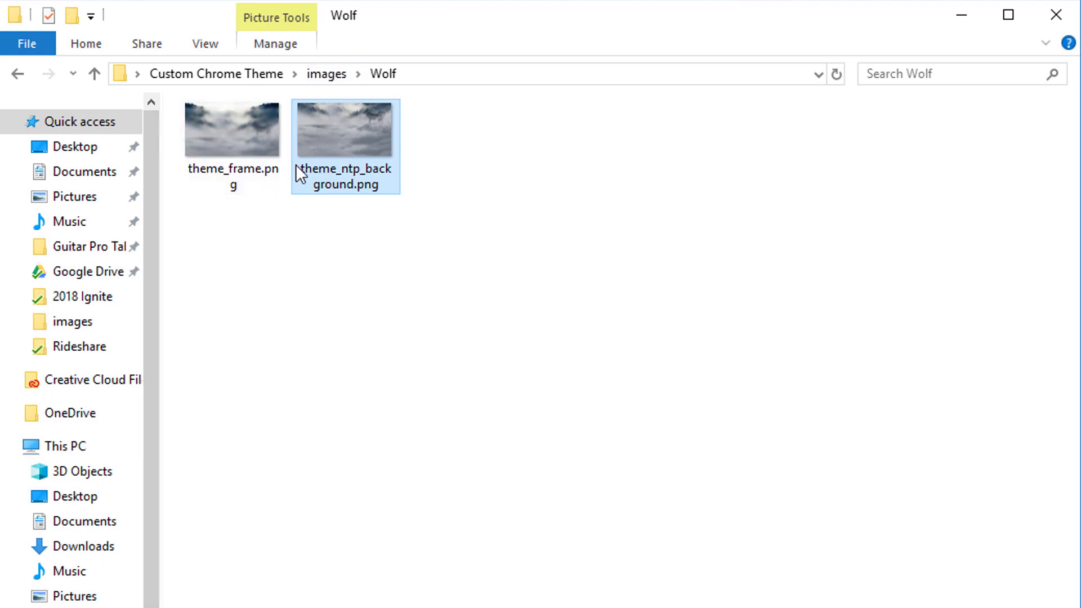
# - Return to the images folder to review the tab background and toolbar images, then reopen the Wolf folder and select theme_frame.png
pyautogui.click(313, 77)
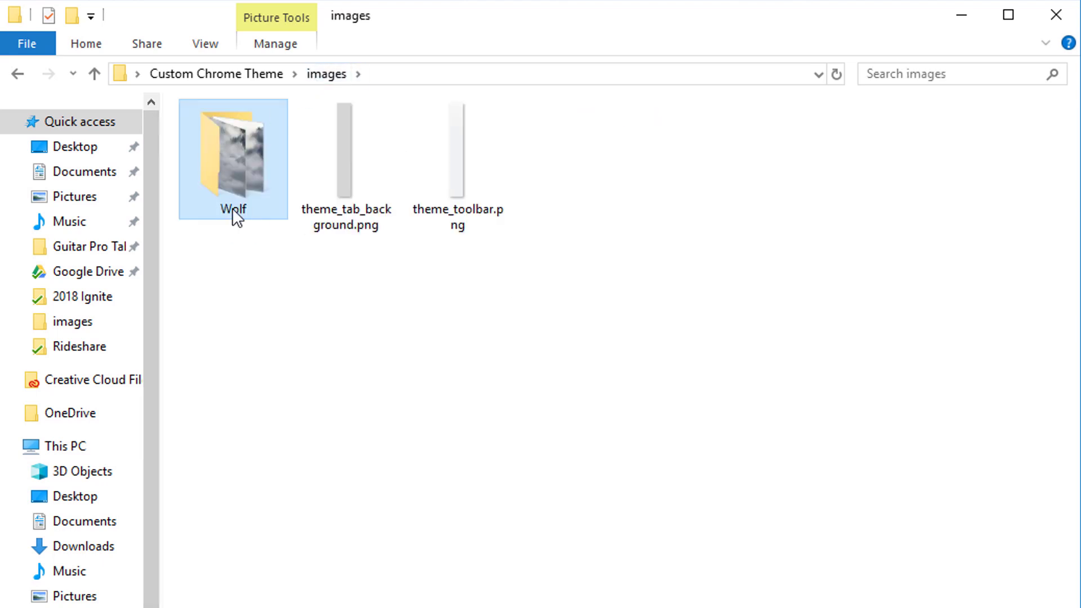
pyautogui.moveTo(338, 301); pyautogui.dragTo(532, 163)
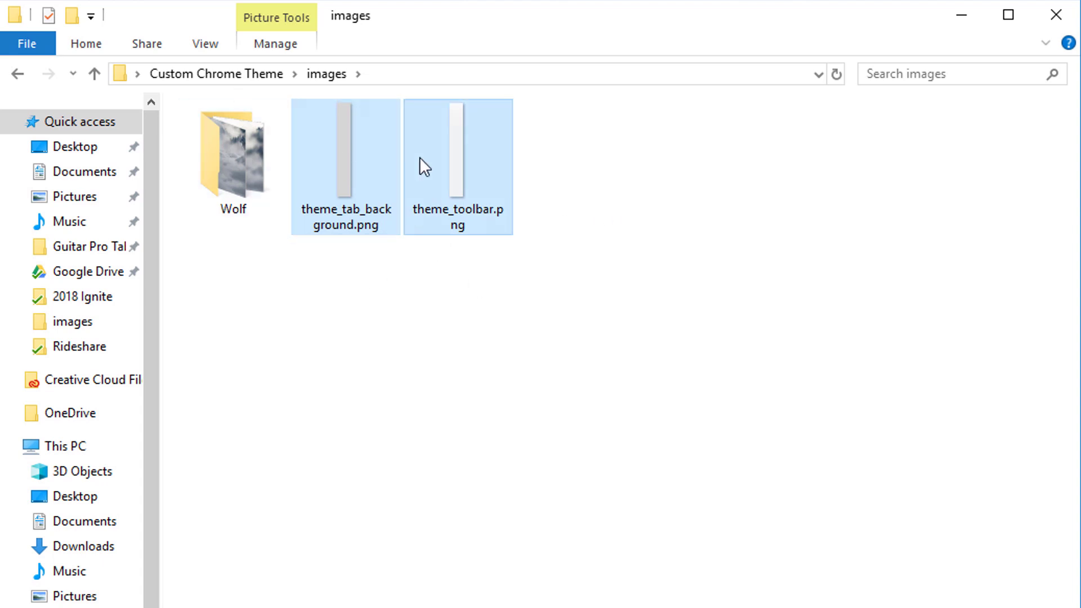
pyautogui.click(425, 295)
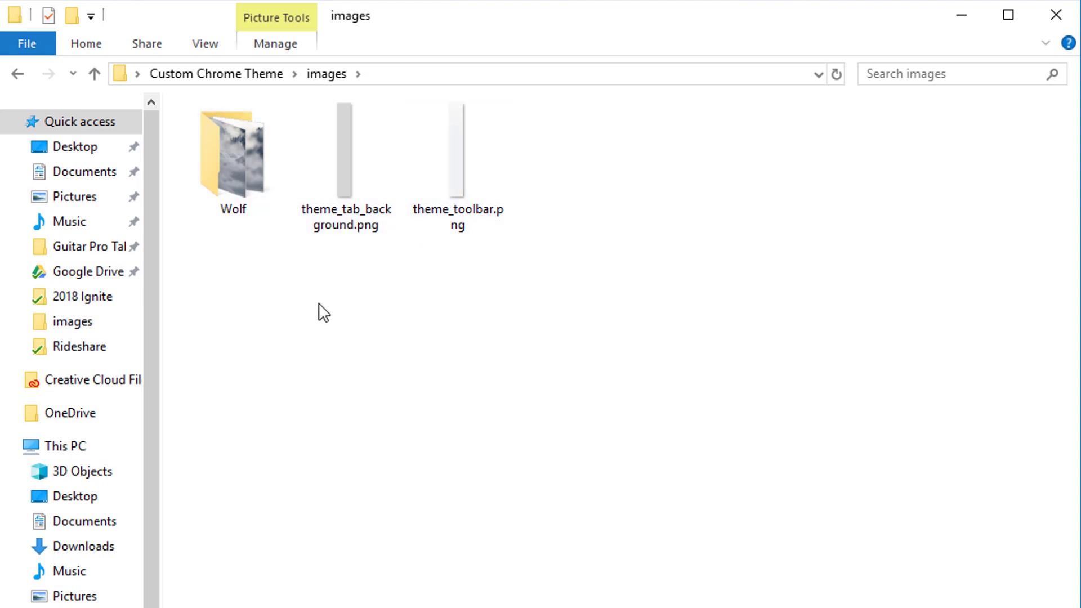
pyautogui.doubleClick(249, 181)
pyautogui.click(231, 179)
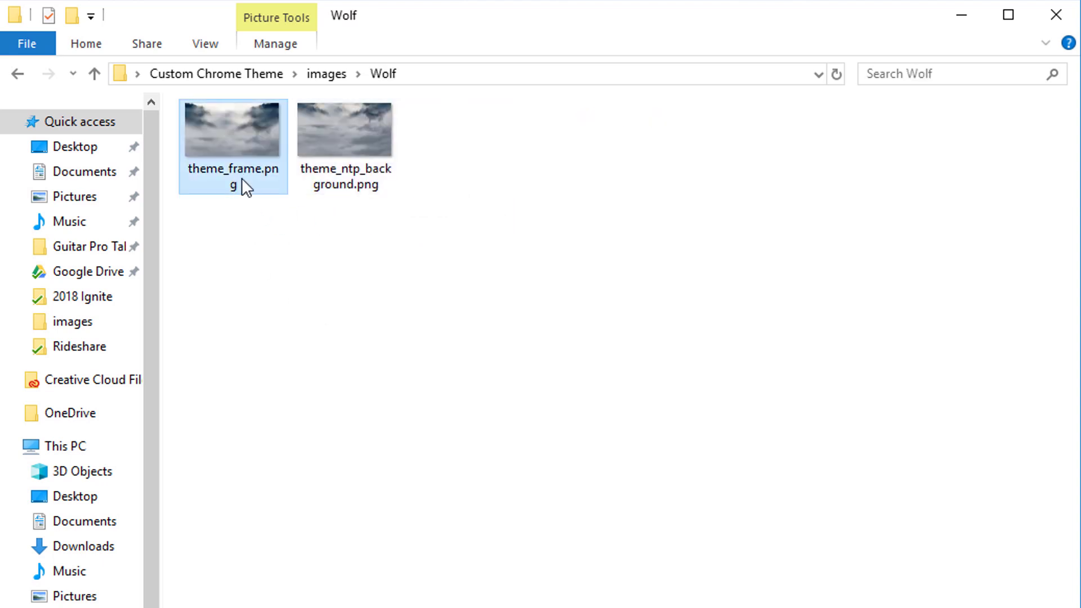
# - Select theme_ntp_background.png, then return to the Custom Chrome Theme folder and select manifest.json
pyautogui.click(338, 179)
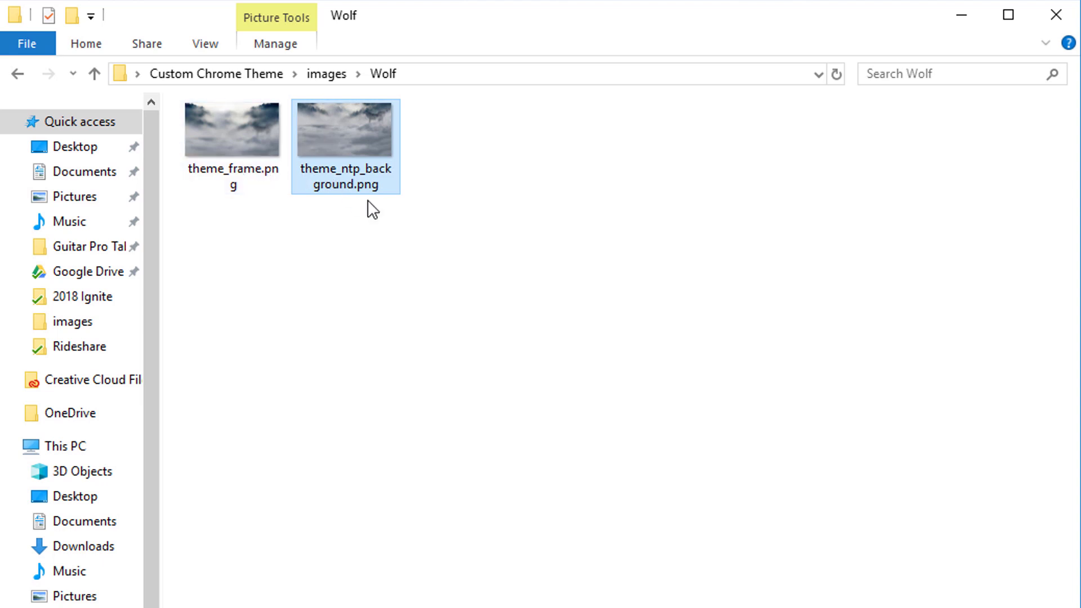
pyautogui.click(318, 79)
pyautogui.click(253, 76)
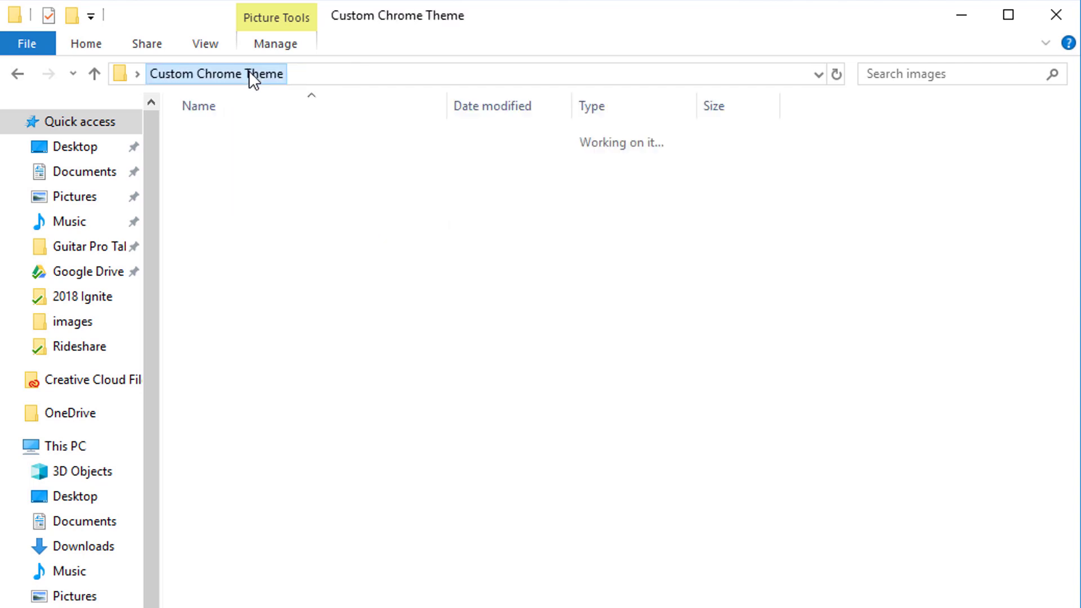
pyautogui.click(232, 160)
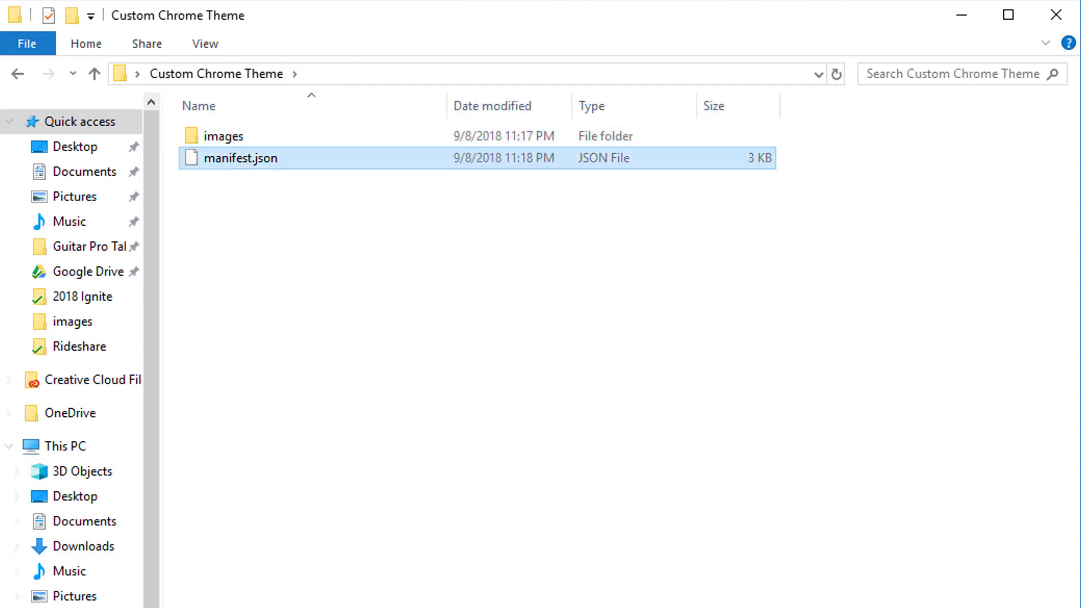
# - Switch to manifest.json in Sublime Text and examine the theme name and the start of the colors section
pyautogui.hotkey('alt', 'Tab')
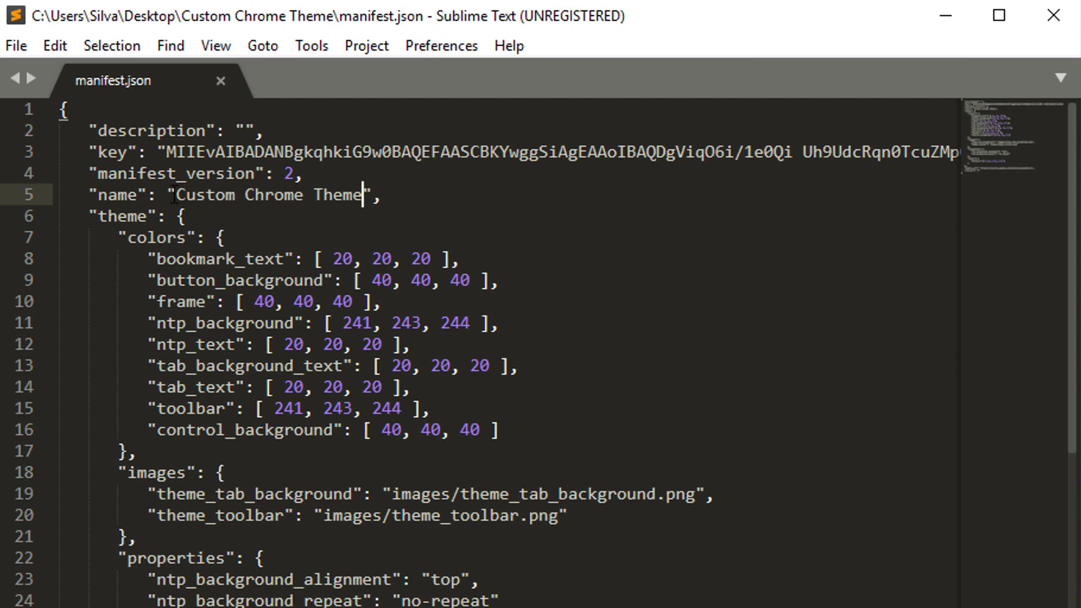
pyautogui.moveTo(201, 198); pyautogui.dragTo(372, 196)
pyautogui.click(224, 237)
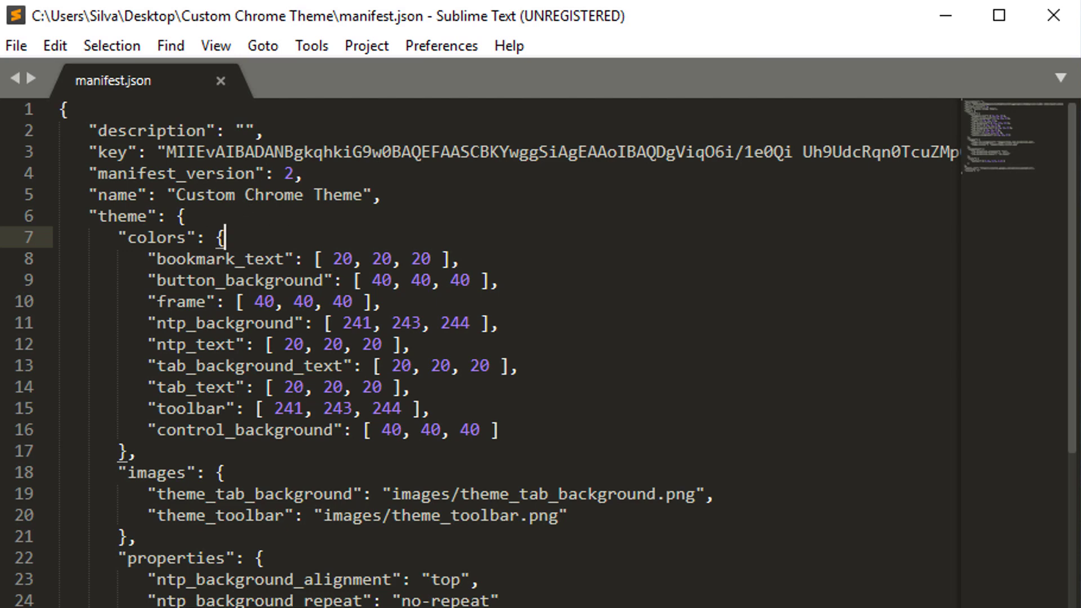
# - Switch to Chrome and examine the Theme Tutorial's numbered browser diagram and Image Elements table, with a brief check against manifest.json in Sublime Text
pyautogui.hotkey('alt', 'Tab')
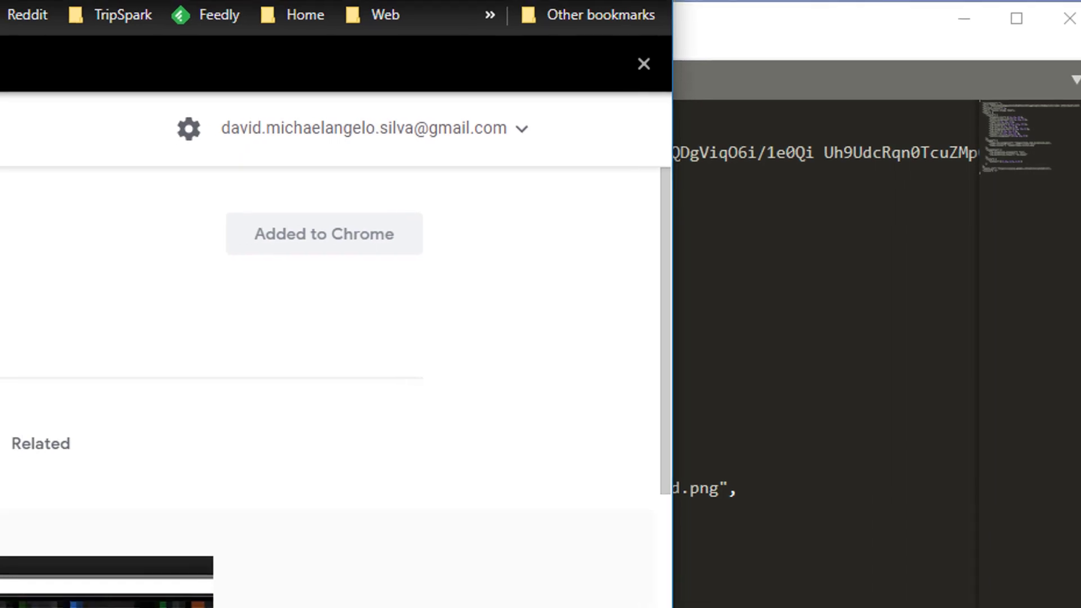
pyautogui.click(96, 21)
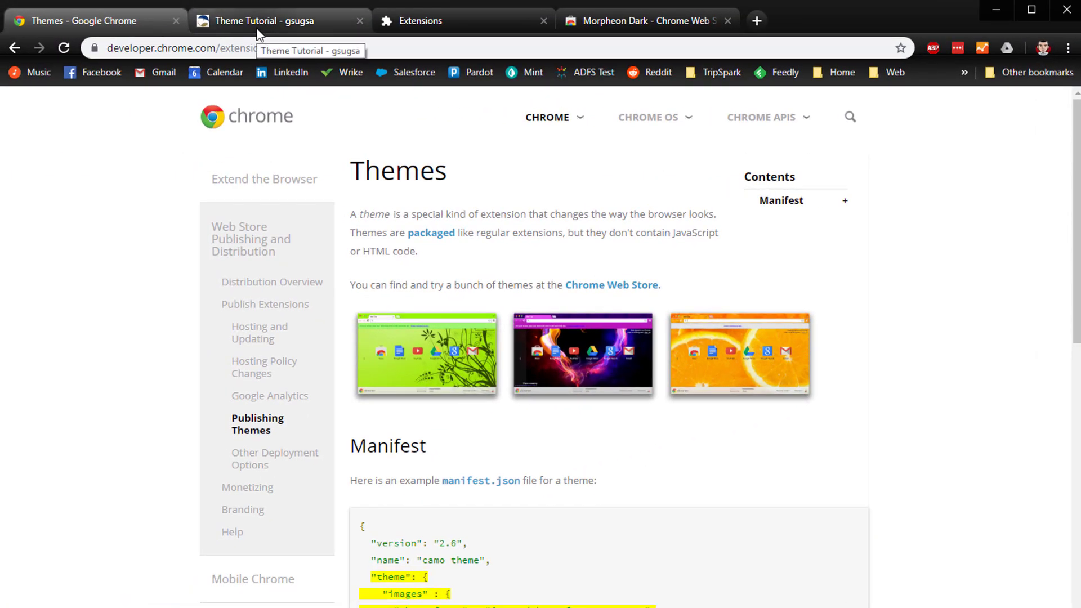
pyautogui.click(257, 25)
pyautogui.scroll(3, 450, 315)
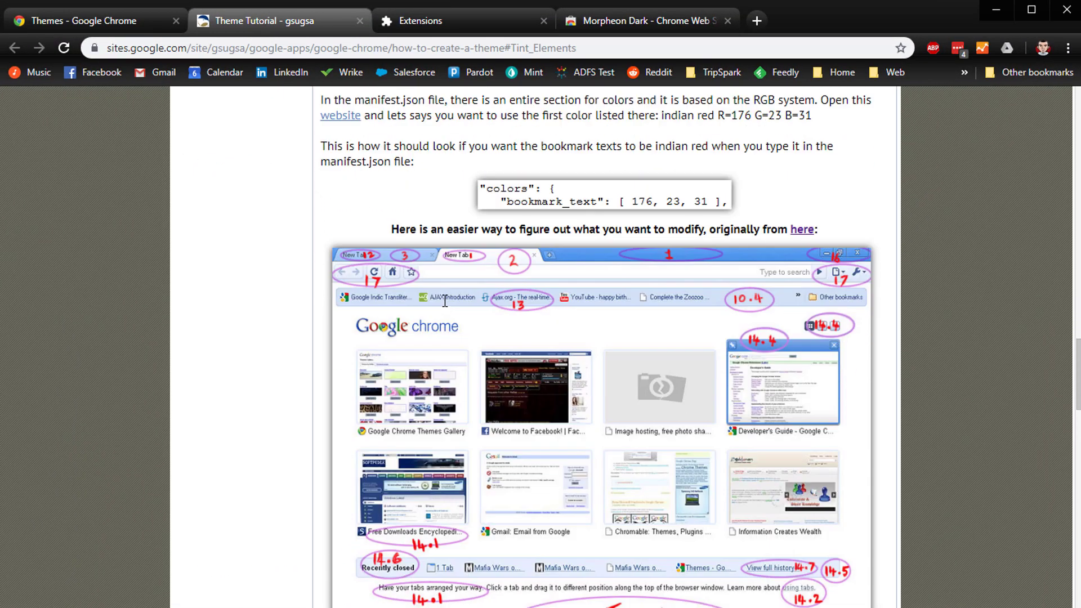
pyautogui.scroll(-2, 445, 301)
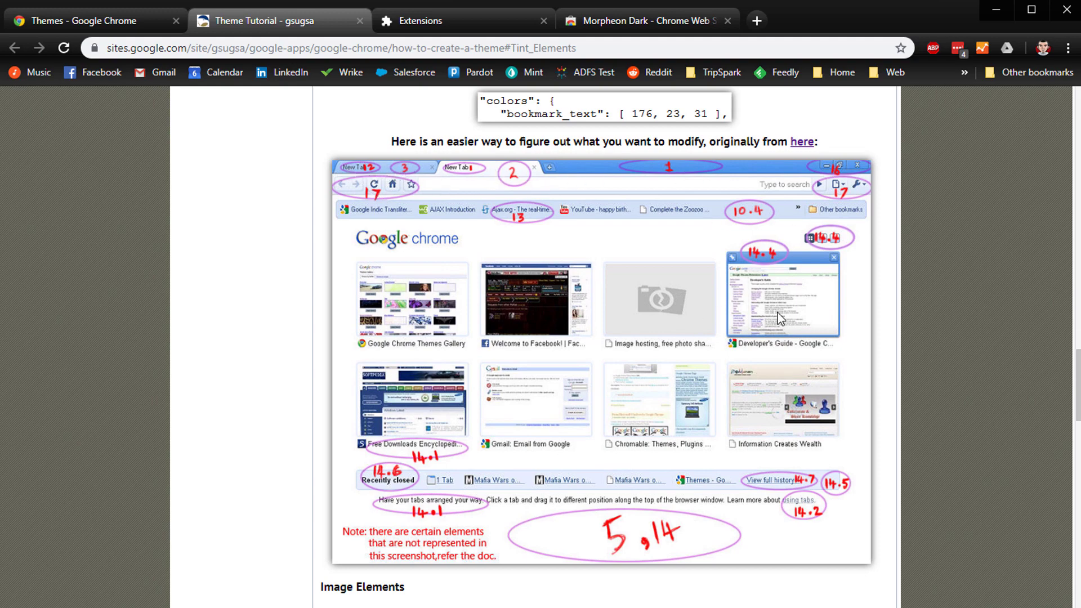
pyautogui.scroll(-8, 778, 318)
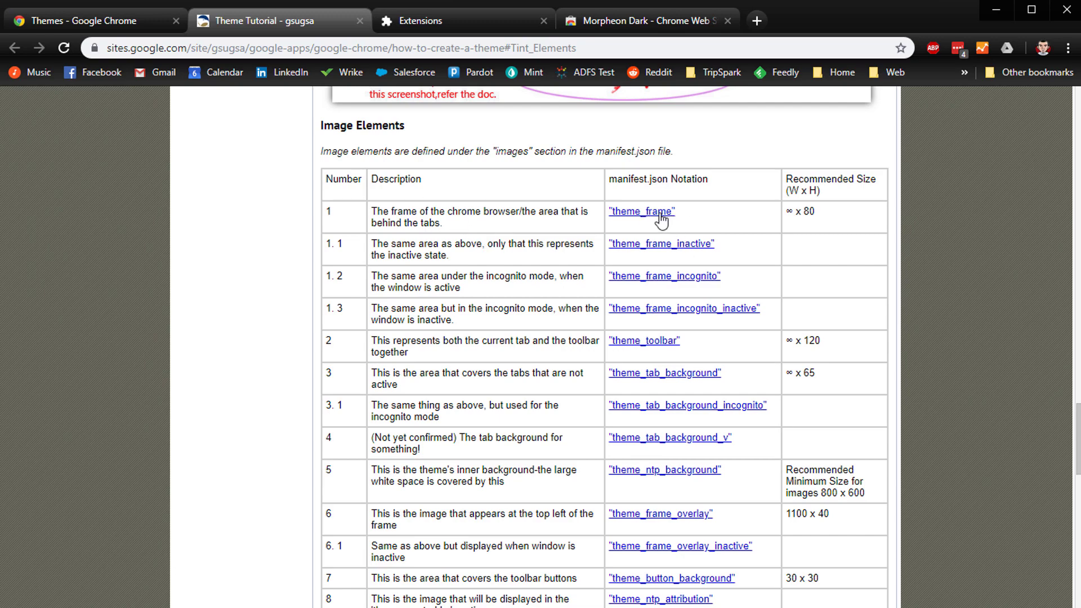
pyautogui.hotkey('alt', 'Tab')
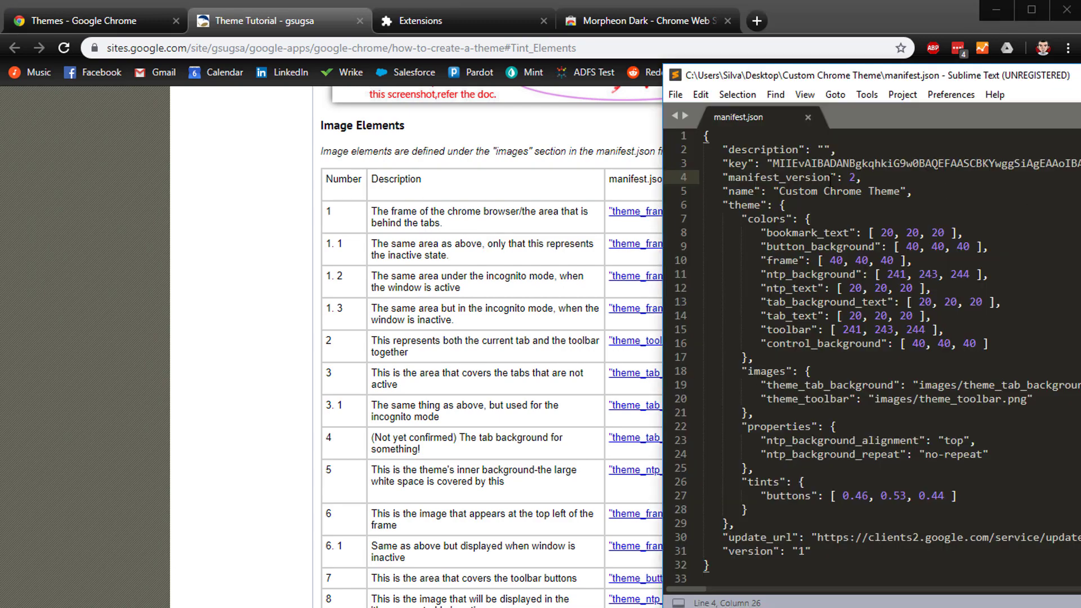
pyautogui.click(131, 177)
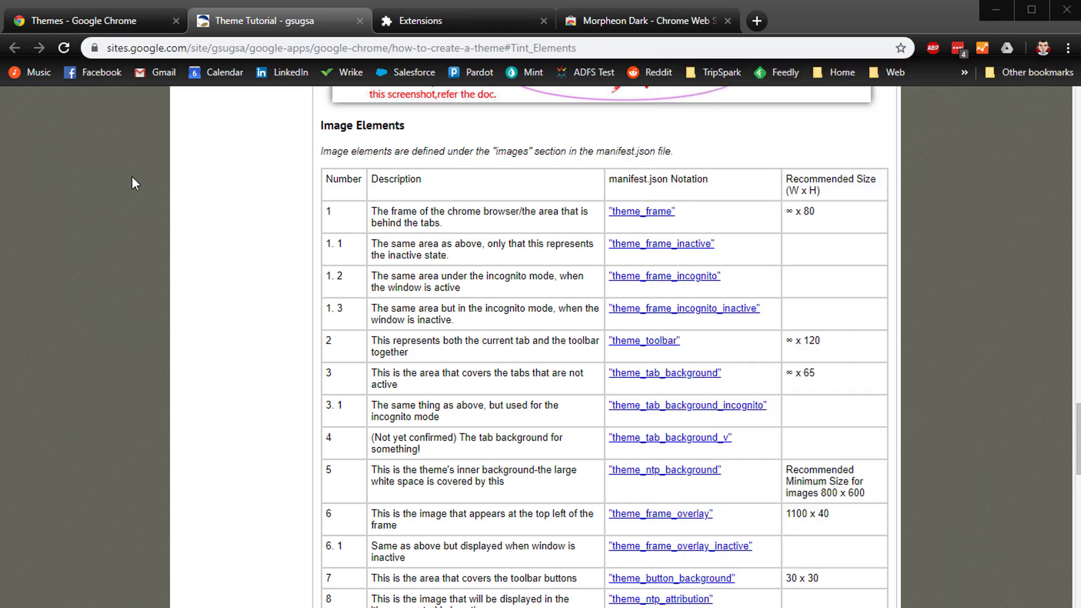
# - Examine the example manifest.json and the colors, images, properties and tints explanations on the Chrome developer Themes page
pyautogui.click(120, 23)
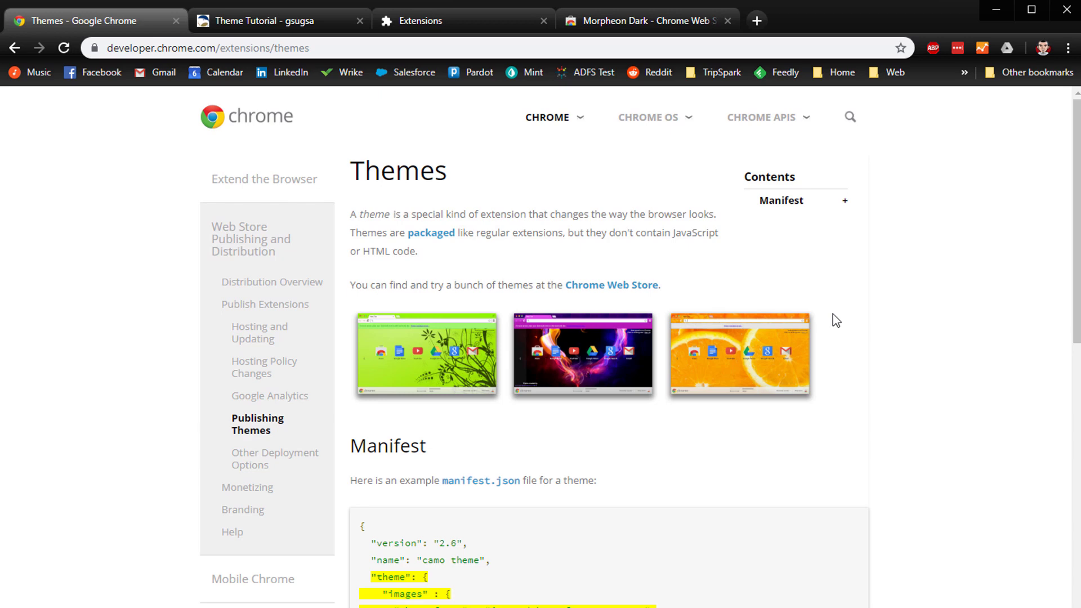
pyautogui.scroll(-10, 912, 338)
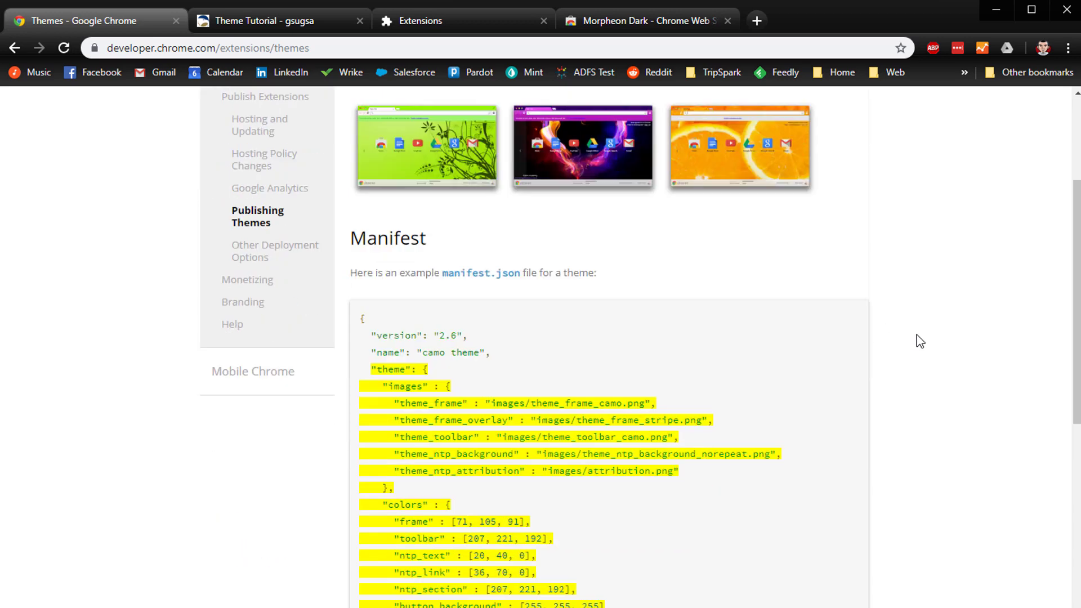
pyautogui.scroll(3, 656, 243)
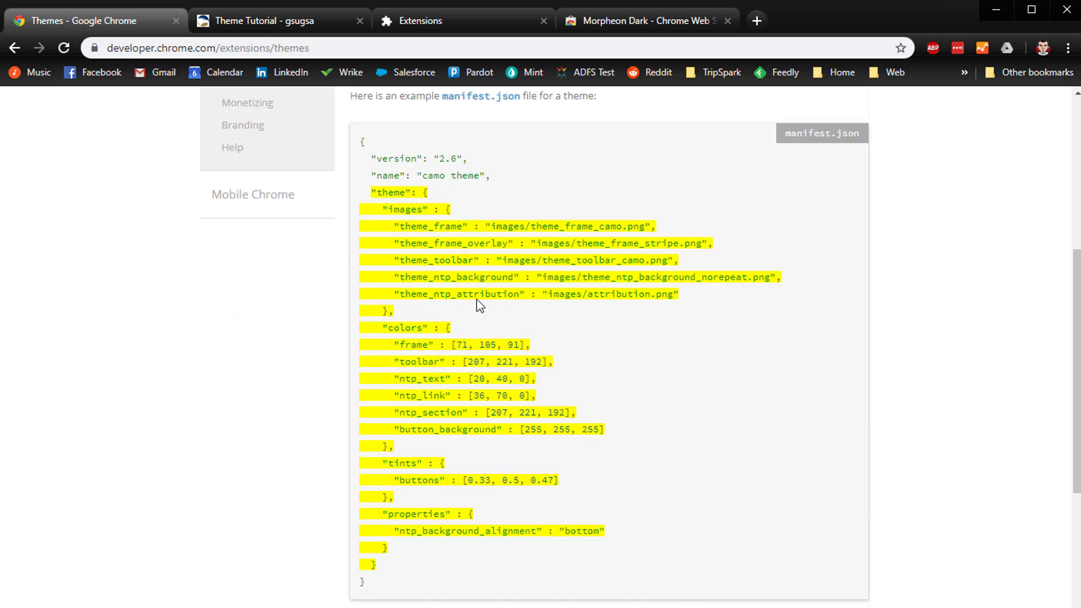
pyautogui.scroll(-7, 419, 212)
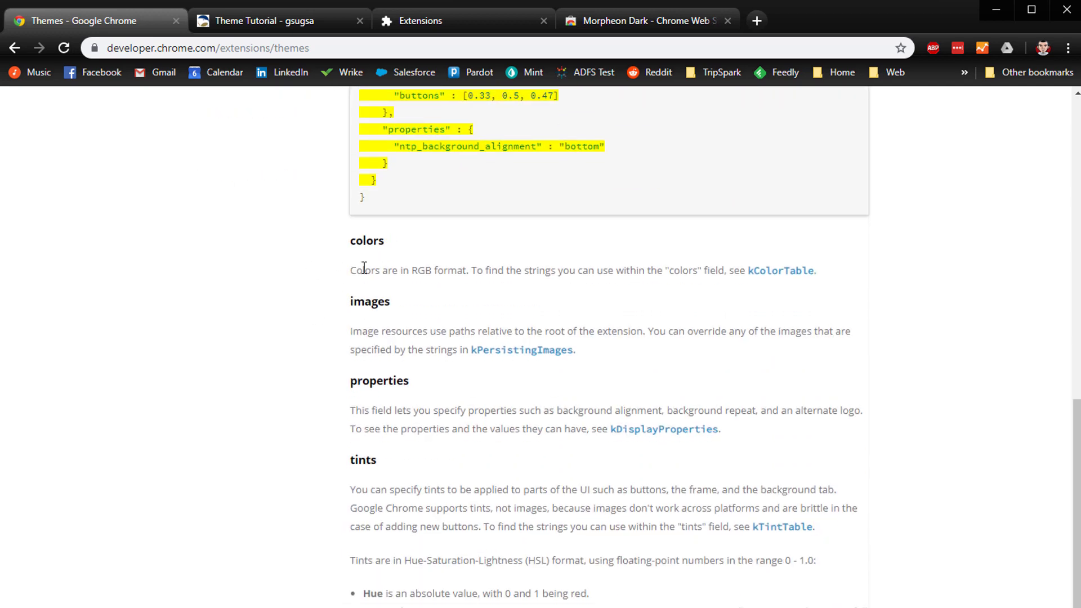
pyautogui.scroll(-3, 563, 394)
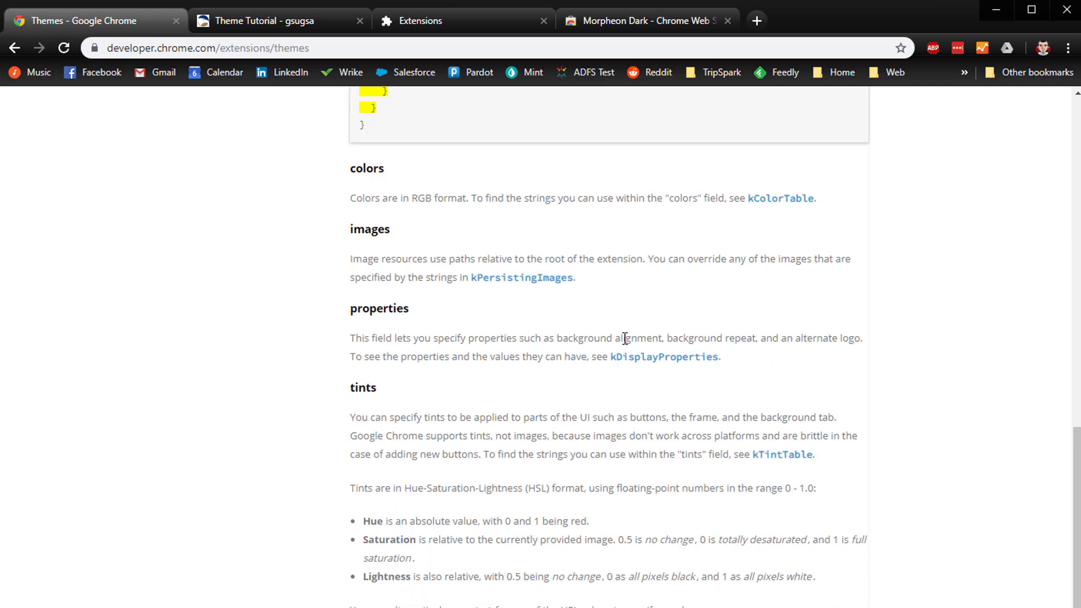
pyautogui.scroll(3, 596, 374)
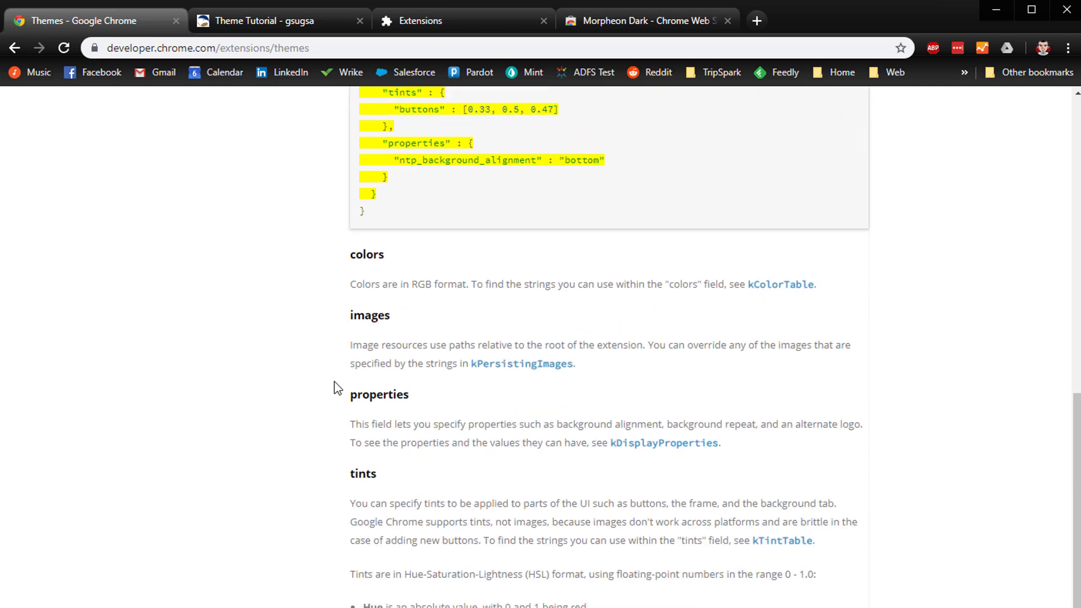
# - Open the kColorTable reference in a new tab and examine its color keys, then return to the Theme Tutorial's numbered browser diagram
pyautogui.middleClick(787, 287)
pyautogui.click(317, 19)
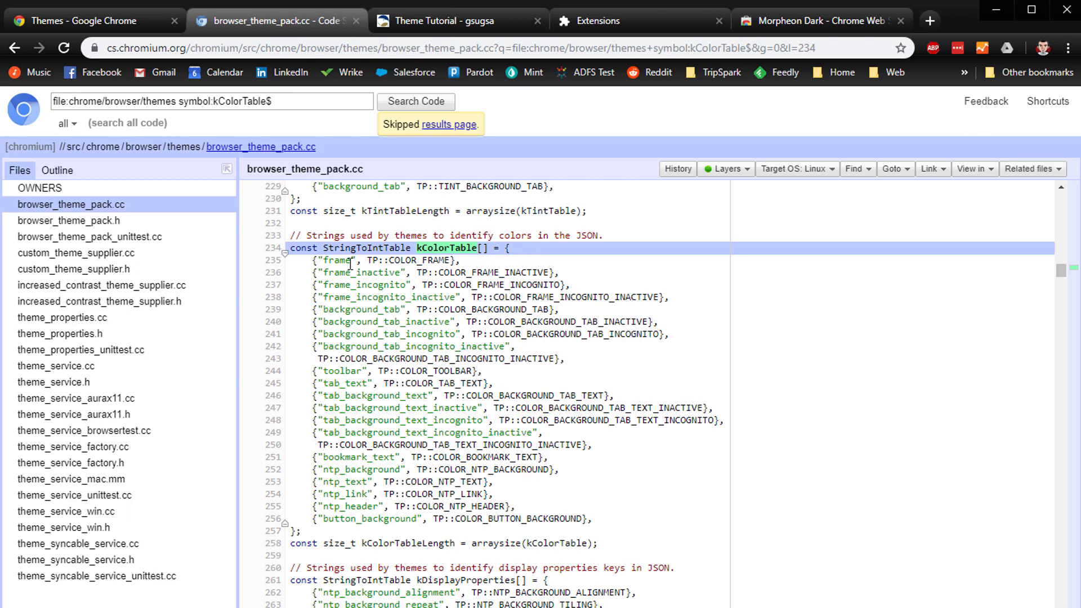
pyautogui.click(373, 261)
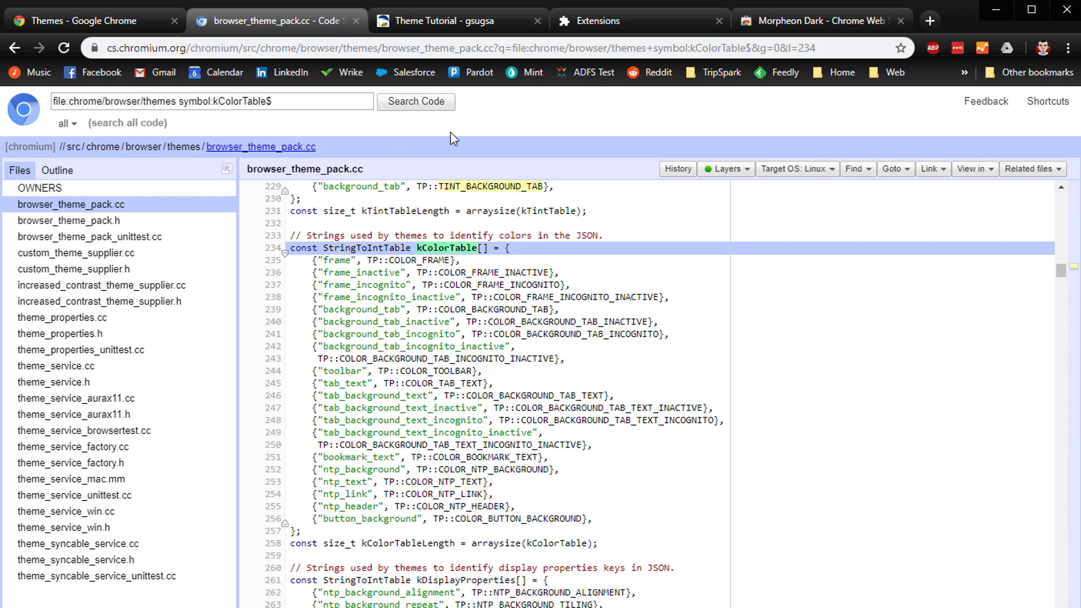
pyautogui.click(455, 29)
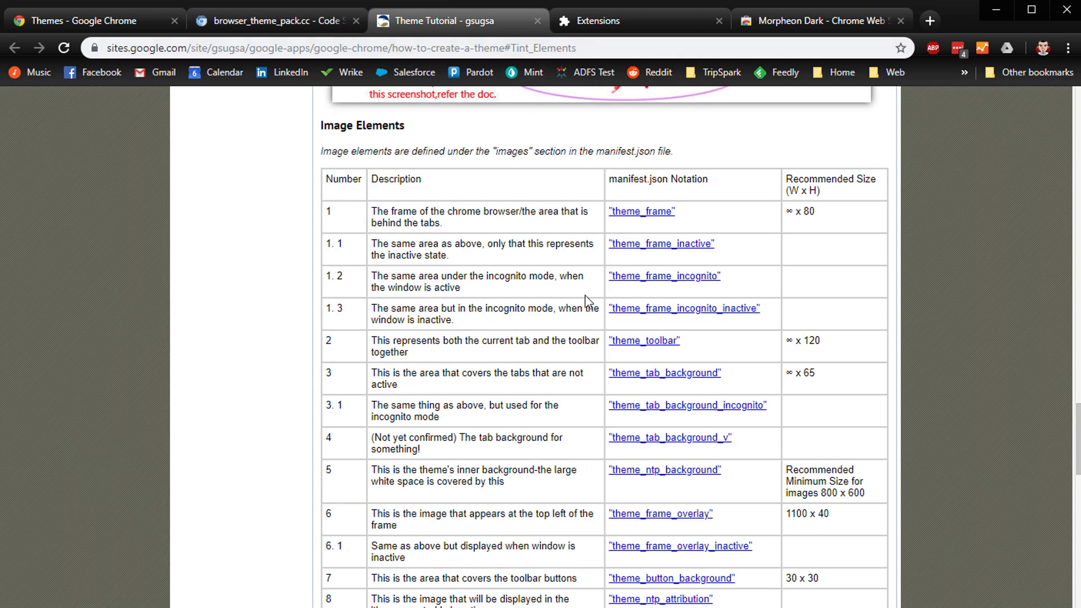
pyautogui.scroll(8, 585, 295)
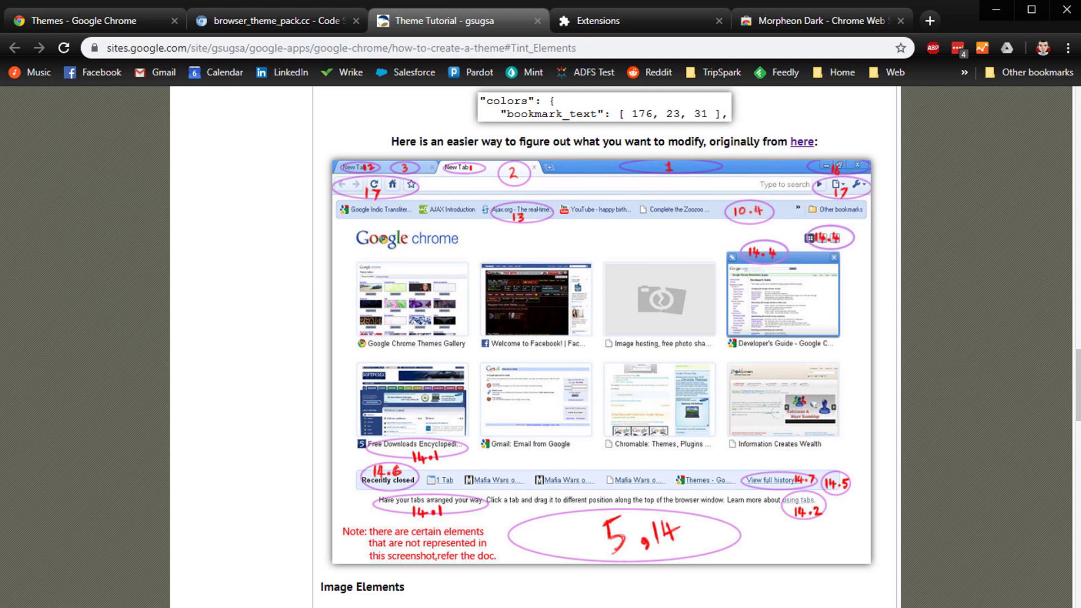
# - Switch to manifest.json in Sublime Text and examine the toolbar and tab color values and the theme_tab_background image entry
pyautogui.hotkey('alt', 'Tab')
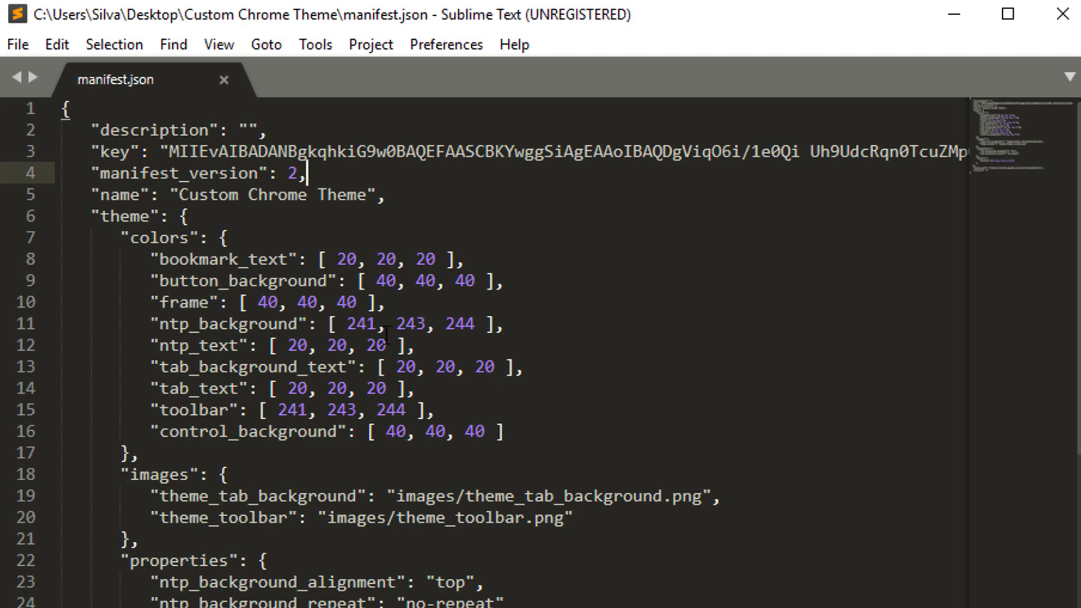
pyautogui.moveTo(278, 410); pyautogui.dragTo(406, 410)
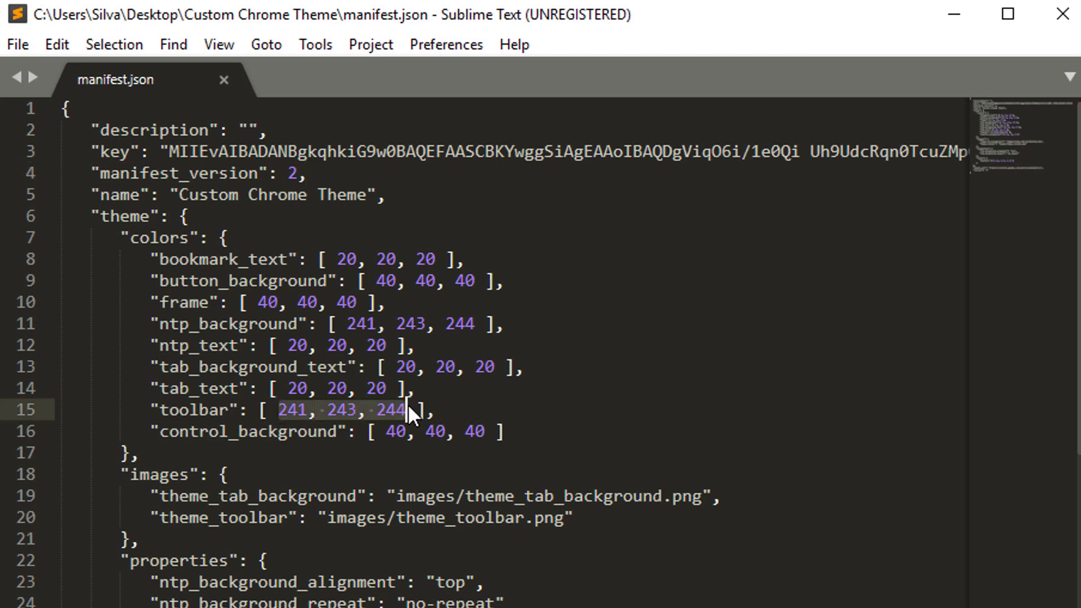
pyautogui.click(410, 369)
pyautogui.click(167, 496)
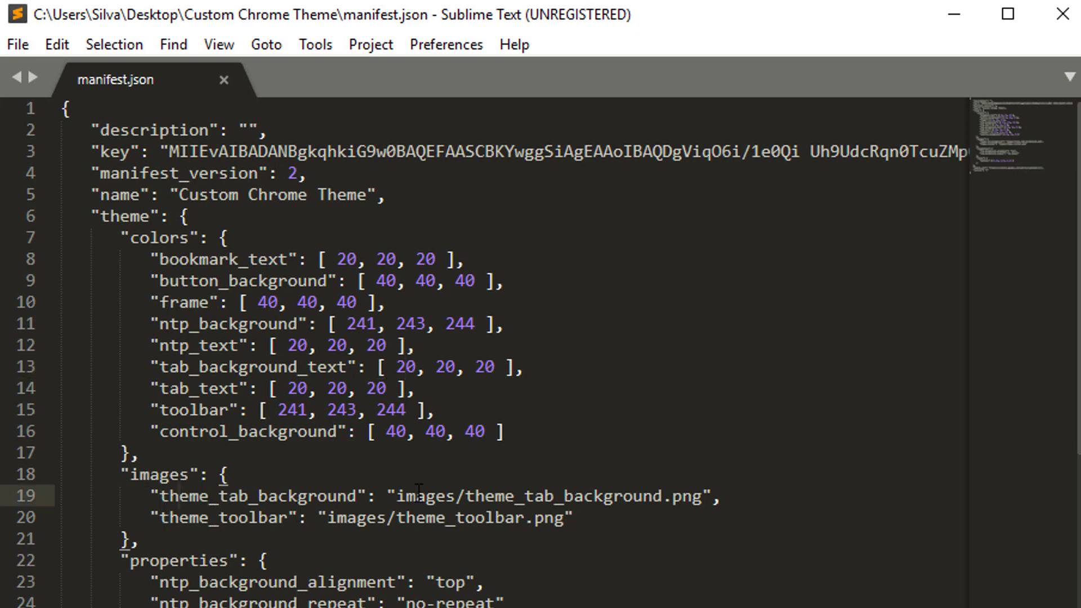
# - Switch to File Explorer, open the theme's images folder and select theme_toolbar.png
pyautogui.hotkey('alt', 'Tab')
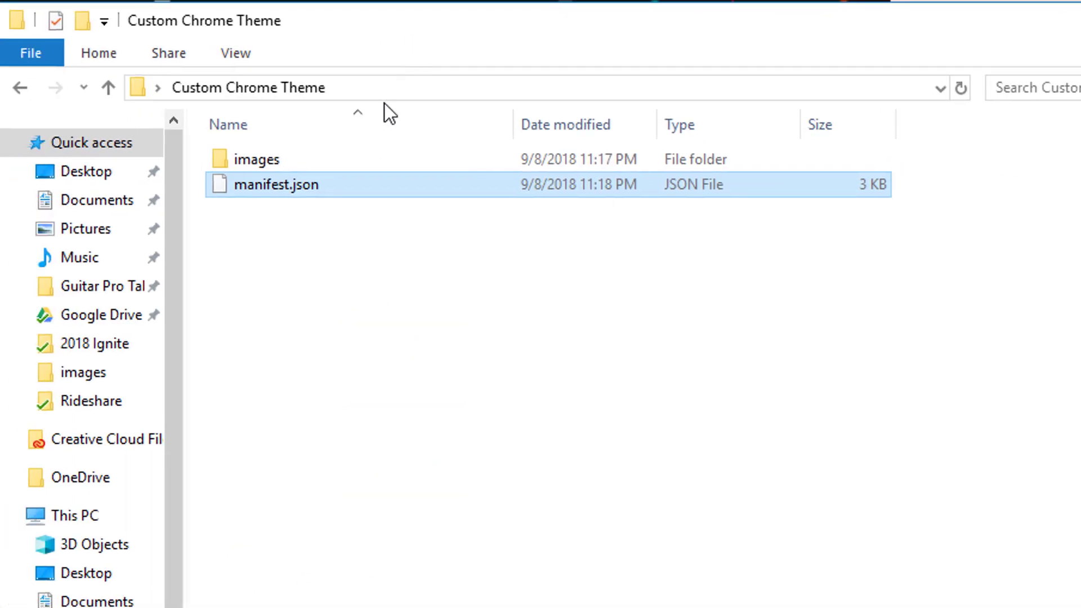
pyautogui.click(313, 159)
pyautogui.doubleClick(313, 159)
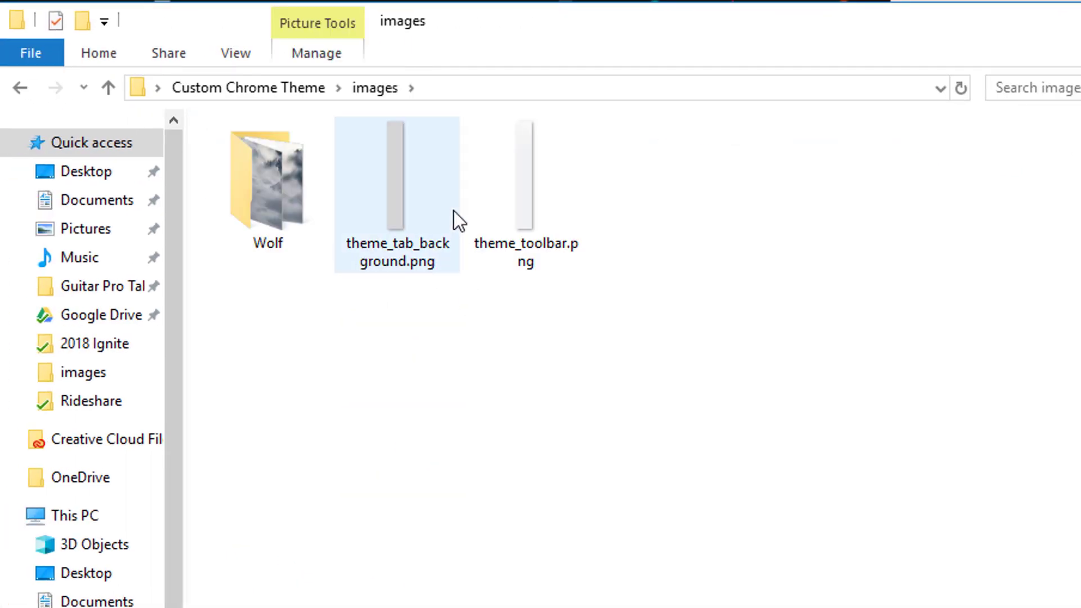
pyautogui.click(495, 248)
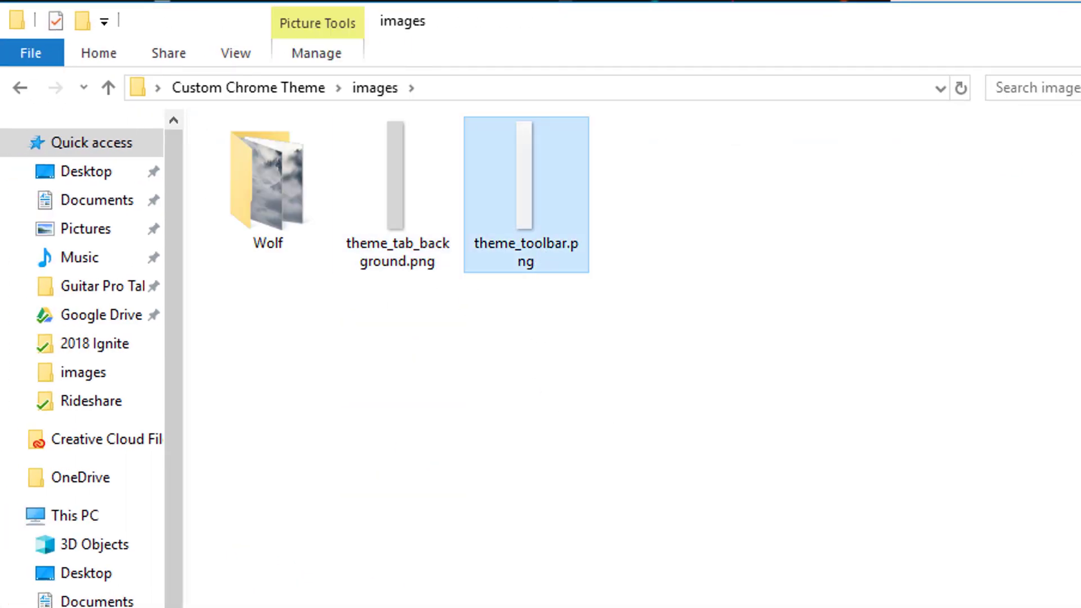
# - Examine the properties section of manifest.json in Sublime Text, then return to the Custom Chrome Theme folder in File Explorer and select manifest.json
pyautogui.hotkey('alt', 'Tab')
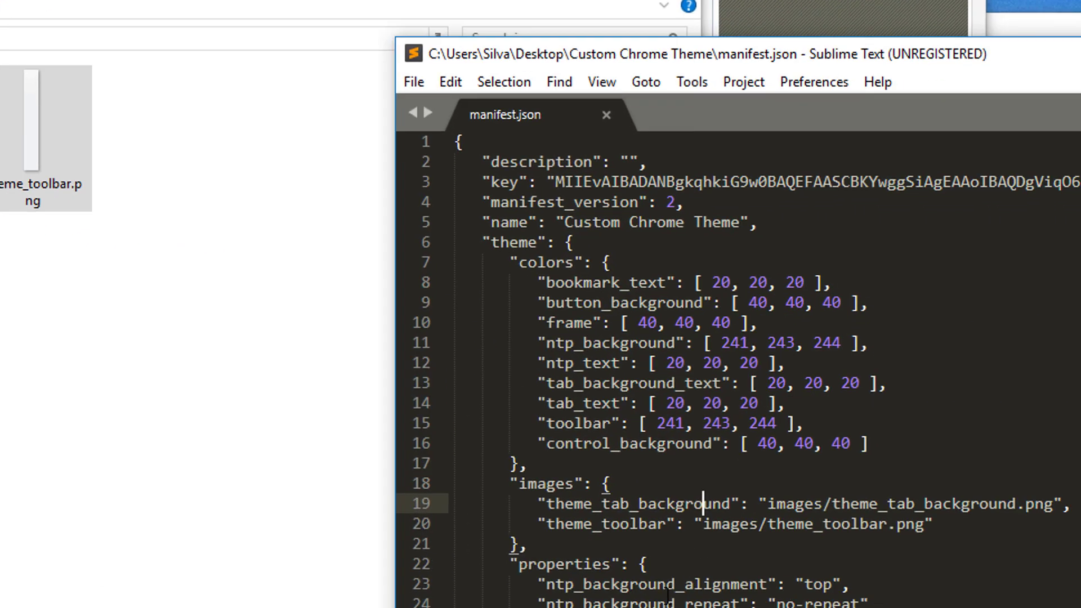
pyautogui.click(381, 536)
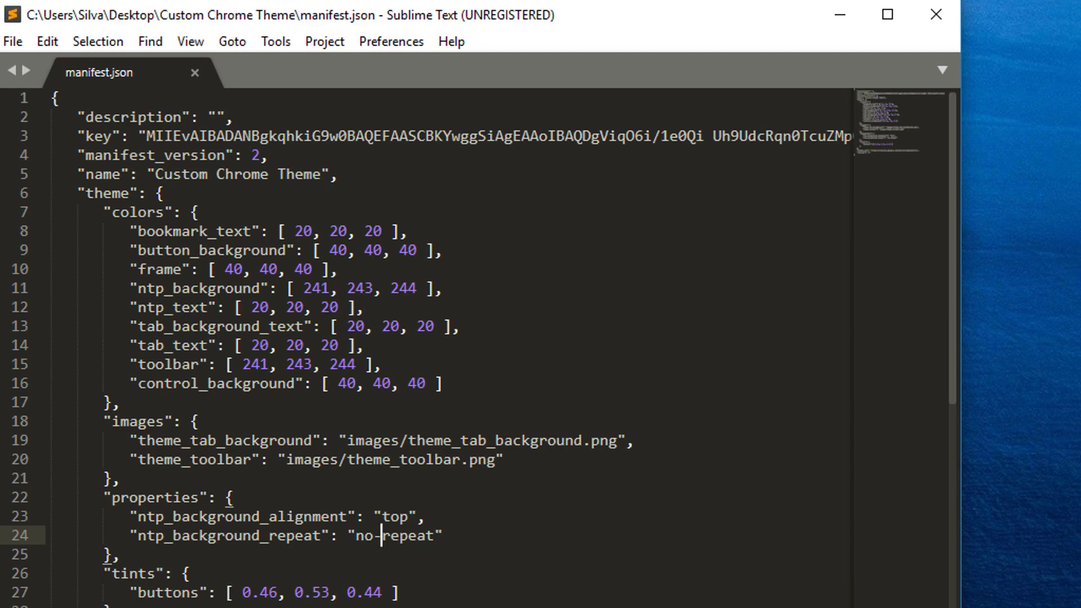
pyautogui.click(280, 8)
pyautogui.click(232, 77)
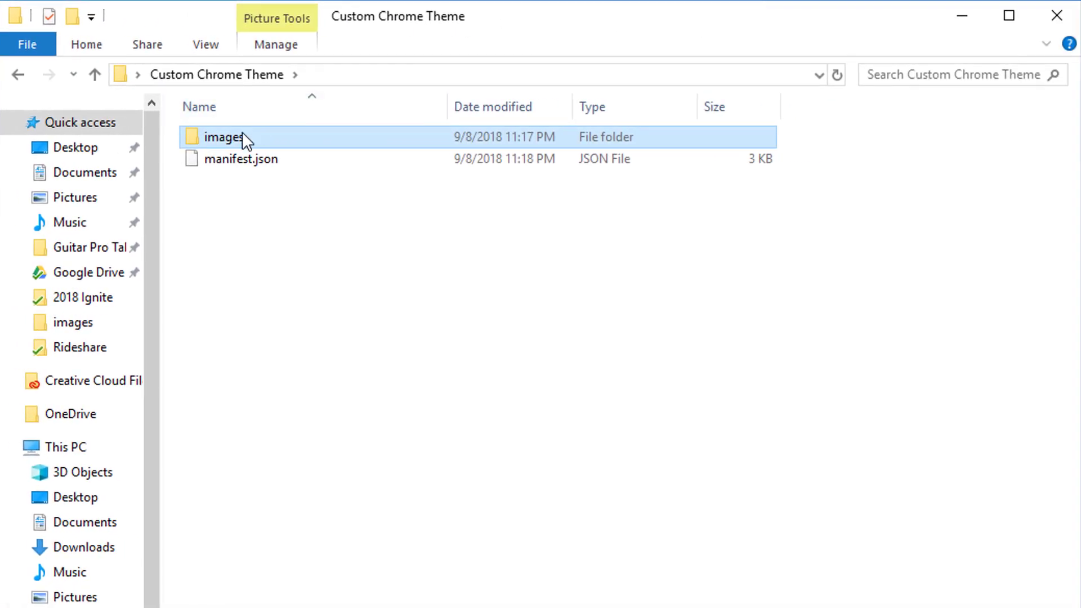
pyautogui.click(242, 165)
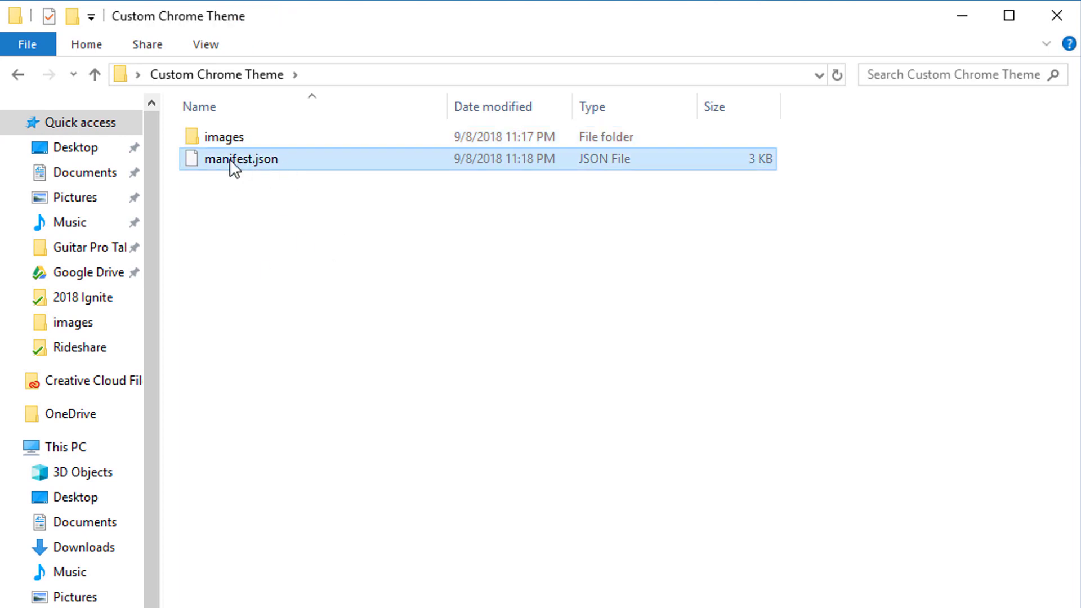
pyautogui.moveTo(235, 168)
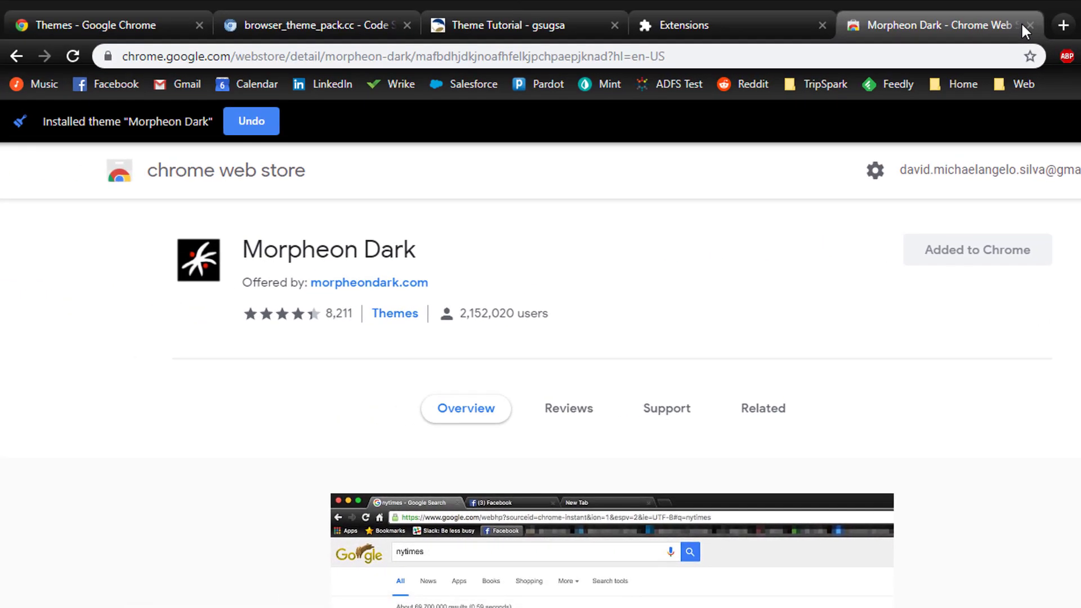
# - Close the Morpheon Dark web store page in Chrome and dismiss the side menu on the Extensions page
pyautogui.click(1020, 21)
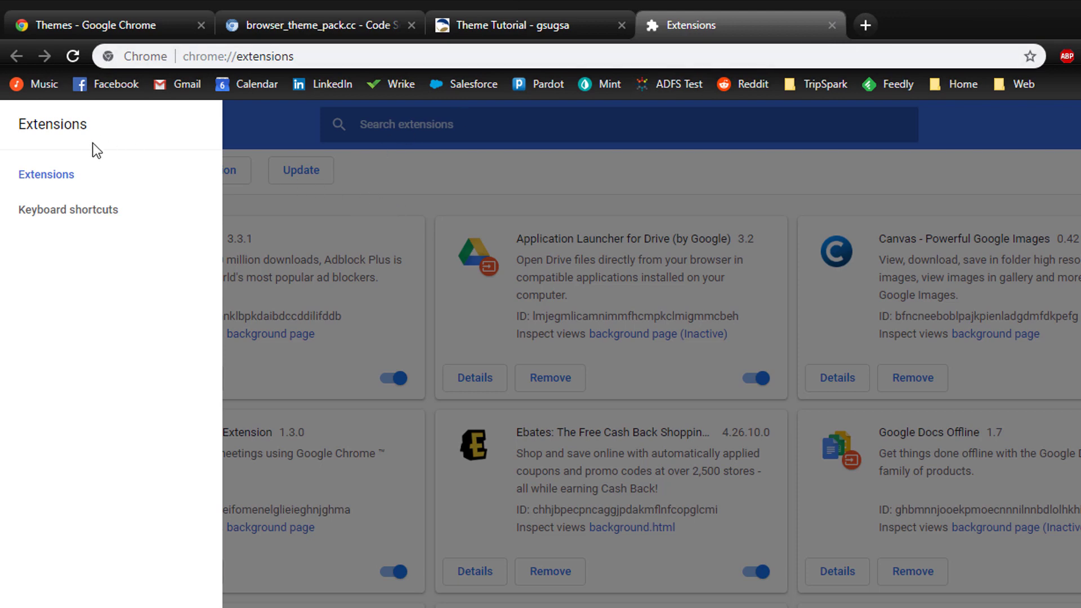
pyautogui.click(417, 223)
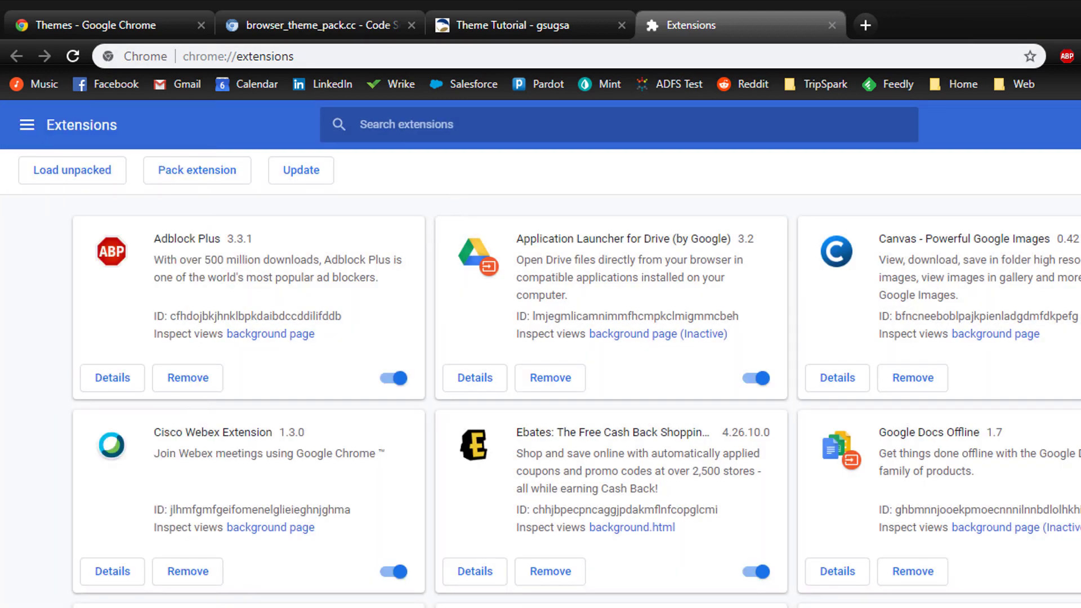
# - Pack the desktop's Custom Chrome Theme folder as an extension without a private key file and dismiss the completion message
pyautogui.click(176, 174)
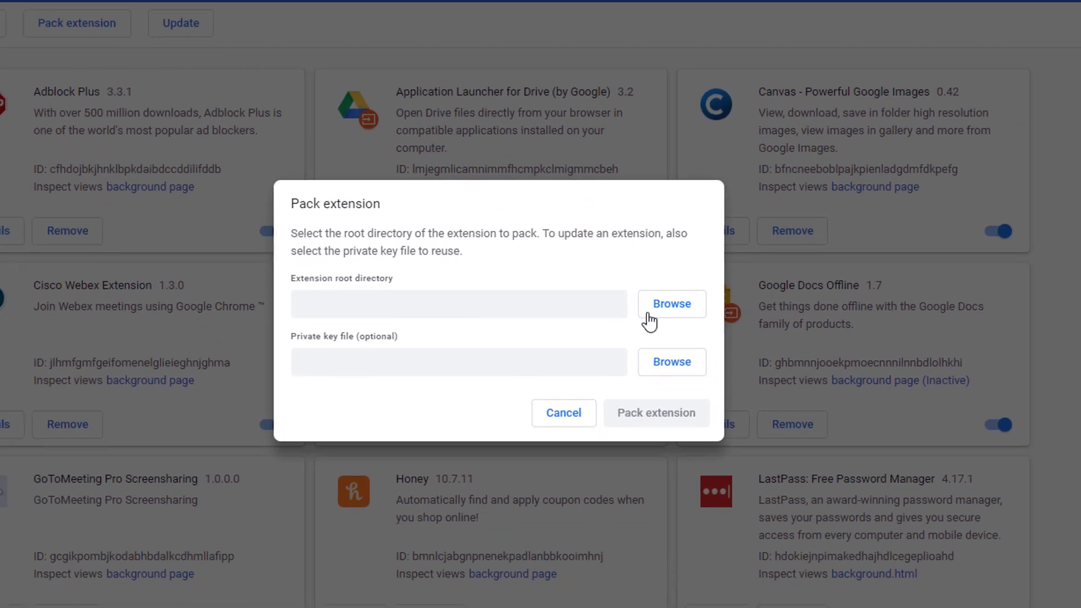
pyautogui.click(788, 455)
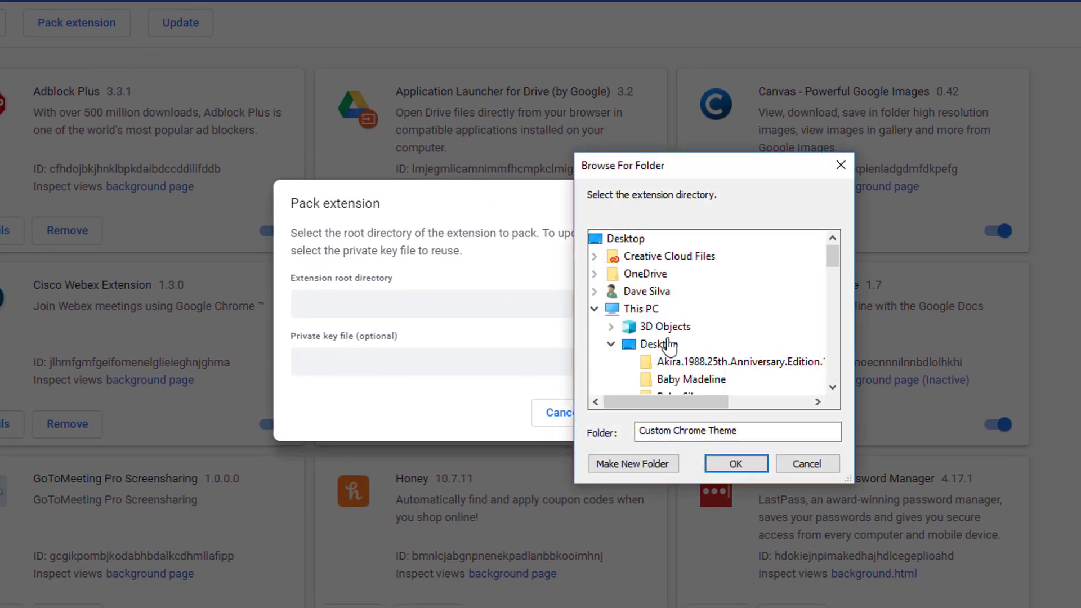
pyautogui.scroll(-3, 703, 329)
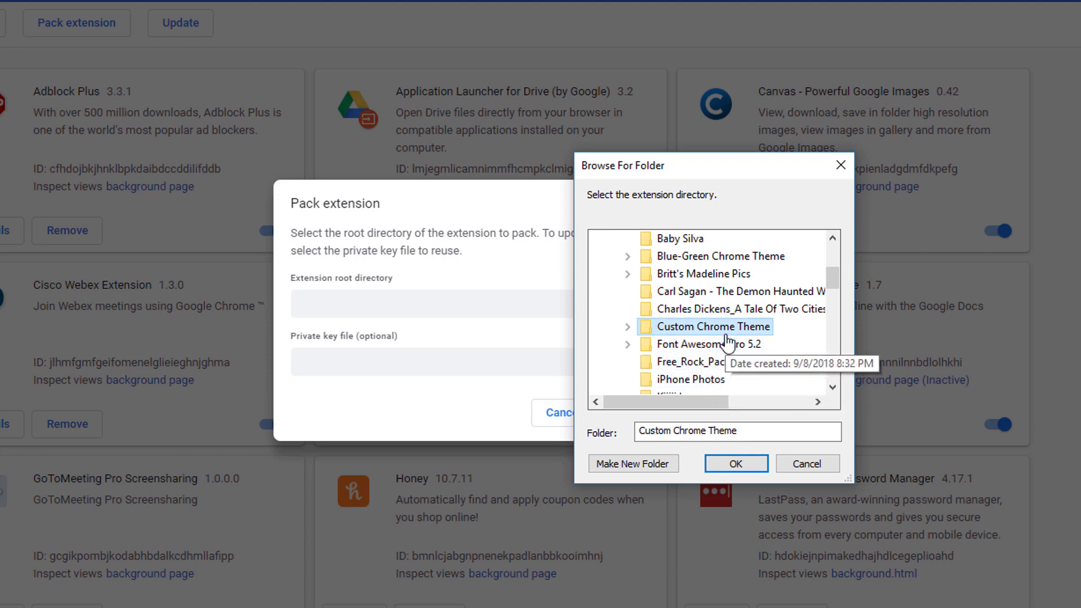
pyautogui.click(750, 461)
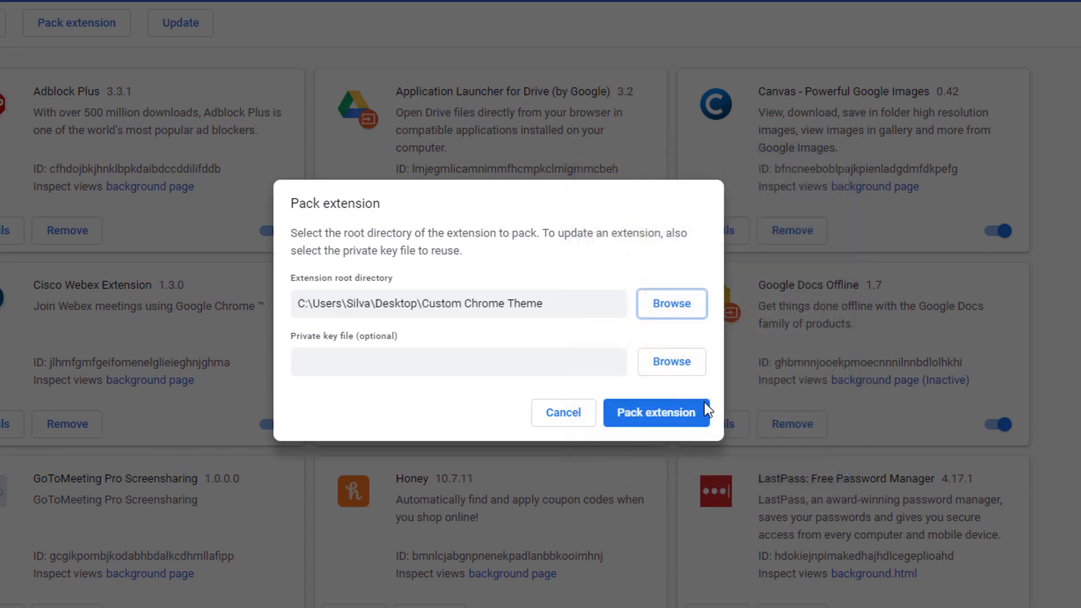
pyautogui.click(647, 419)
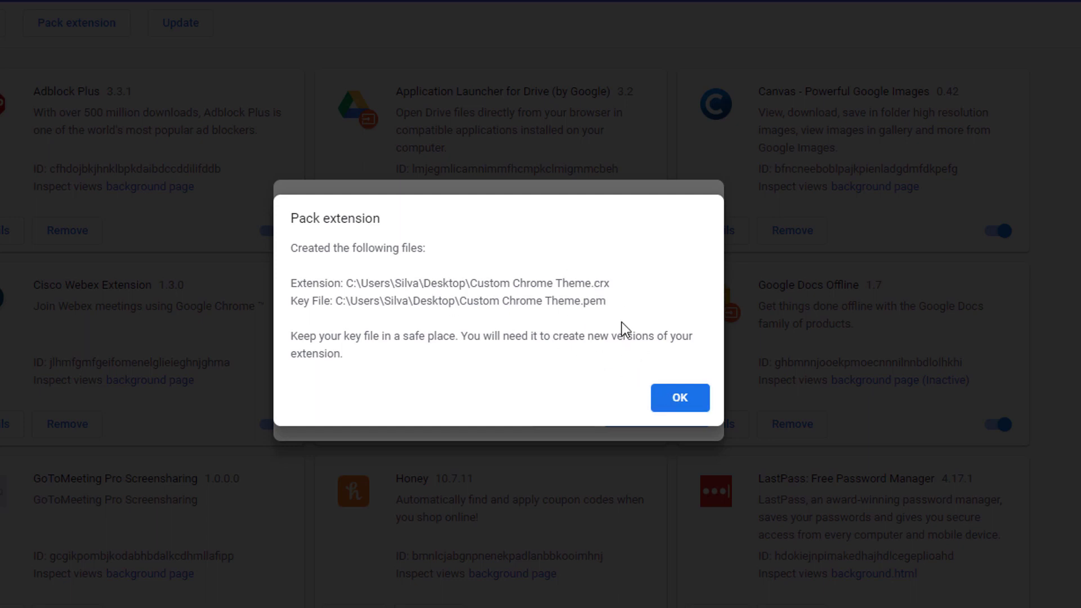
pyautogui.click(664, 409)
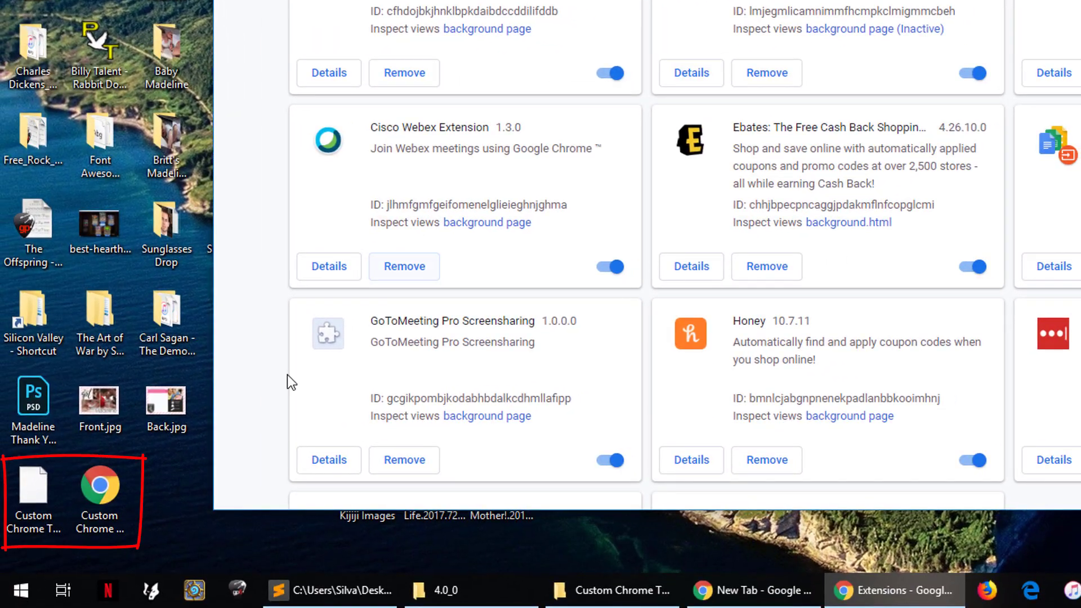
# - Install Custom Chrome Theme.crx from the desktop through the Extensions page, accepting the warning, then select the theme's key file on the desktop
pyautogui.click(115, 501)
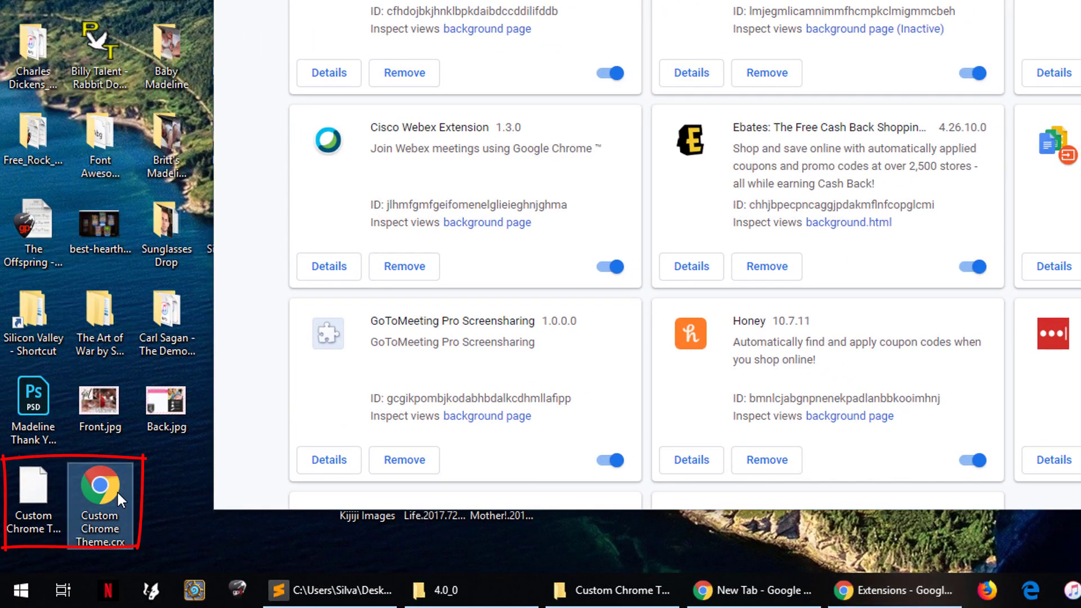
pyautogui.moveTo(116, 490); pyautogui.dragTo(443, 275)
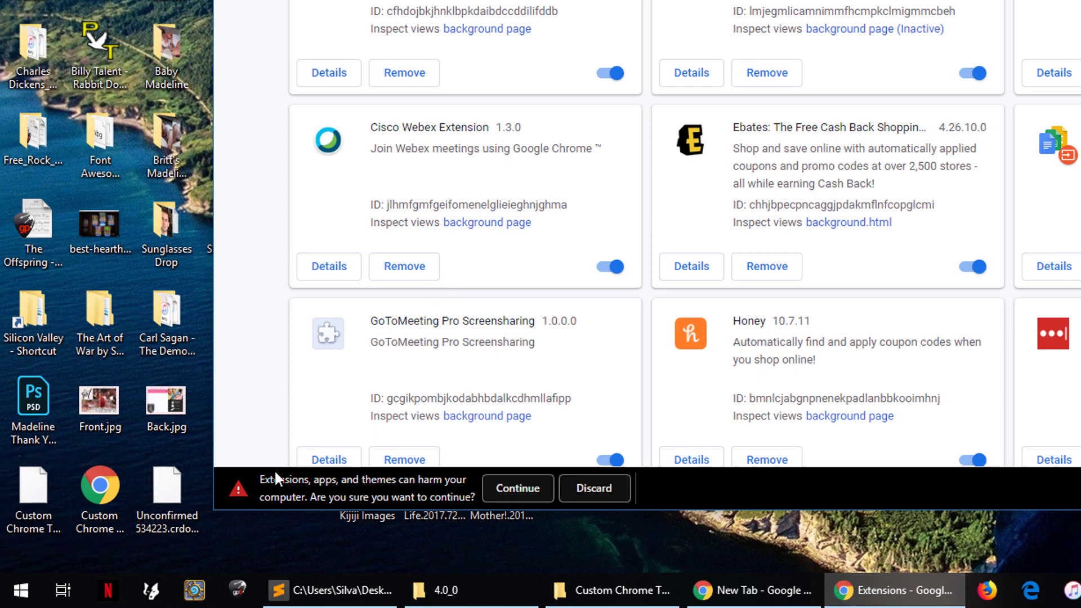
pyautogui.click(507, 487)
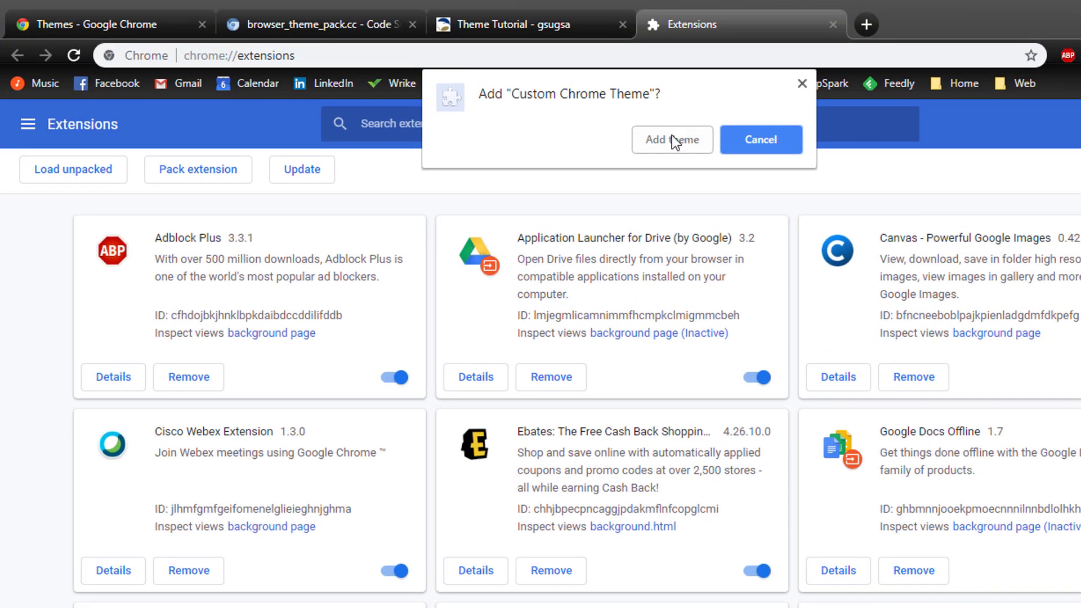
pyautogui.click(741, 42)
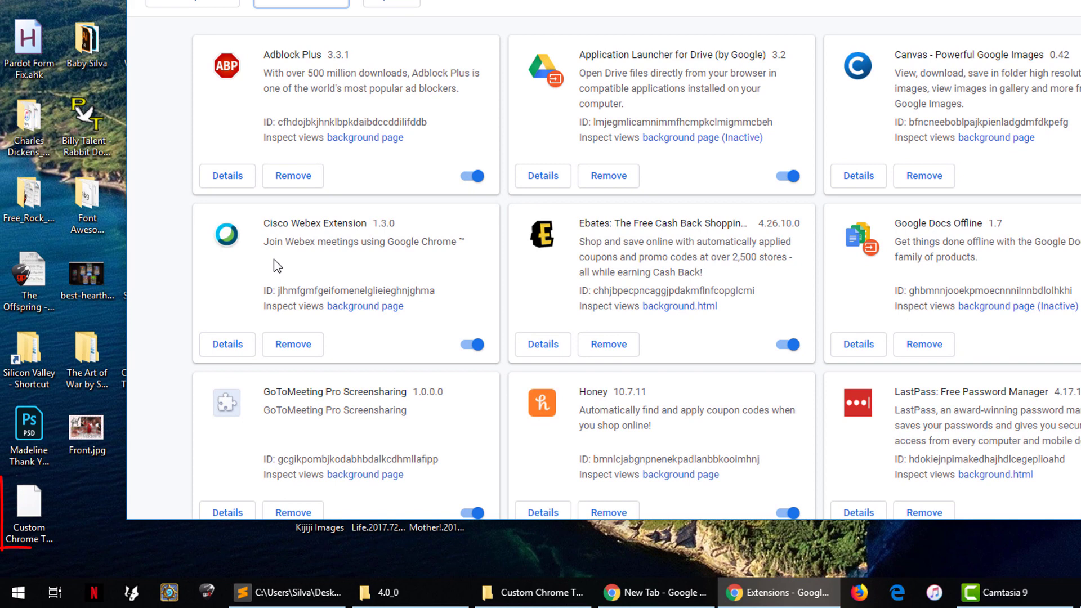
pyautogui.click(23, 518)
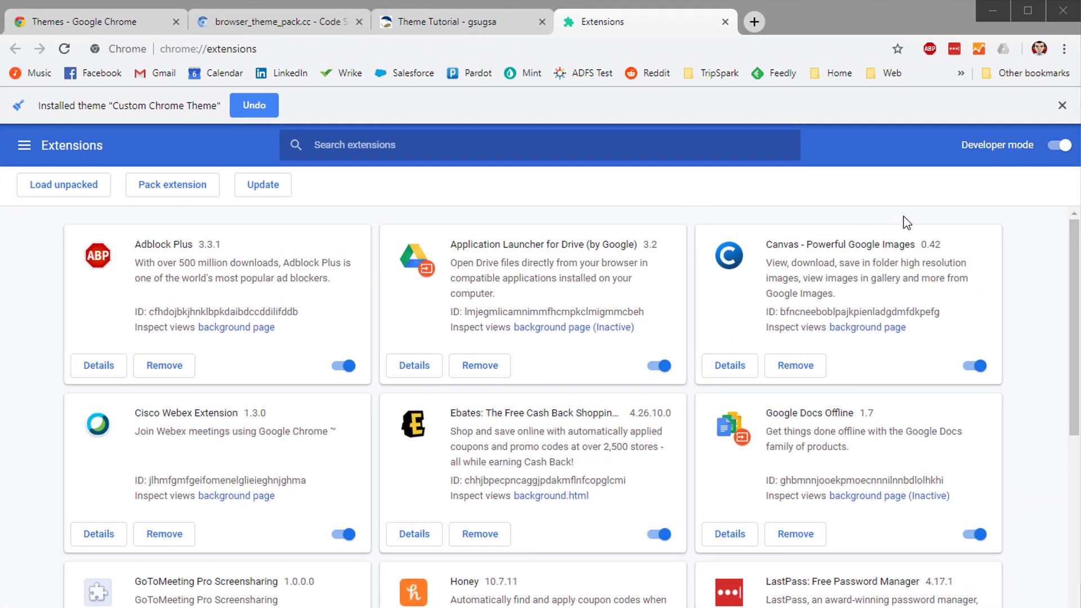
# - Review the color values in manifest.json in Sublime Text, then repack the Custom Chrome Theme folder on Chrome's Extensions page
pyautogui.hotkey('alt', 'Tab')
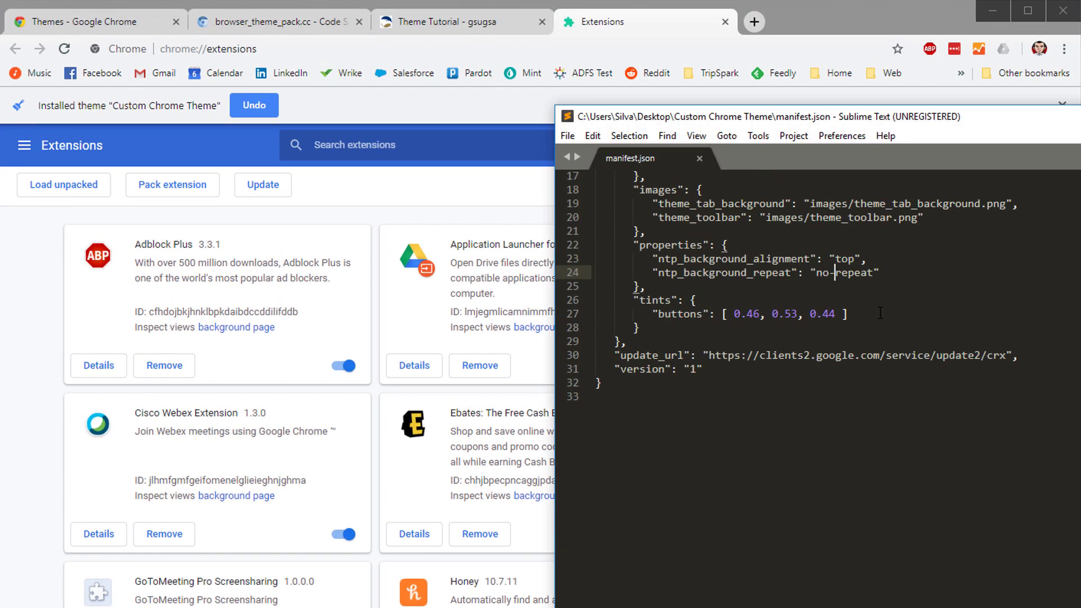
pyautogui.scroll(5, 880, 313)
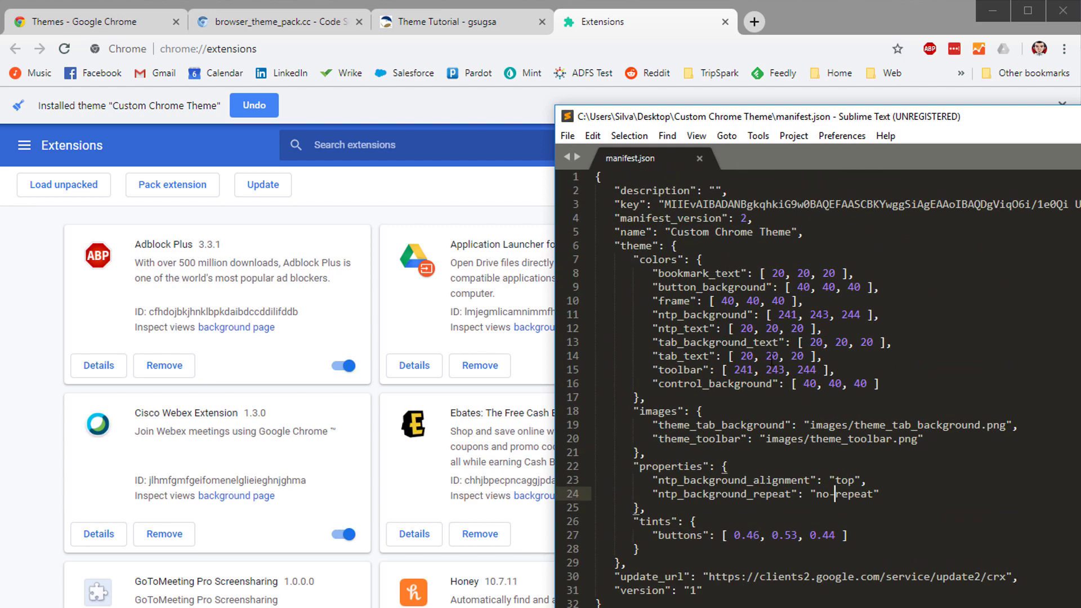
pyautogui.click(138, 191)
pyautogui.click(686, 417)
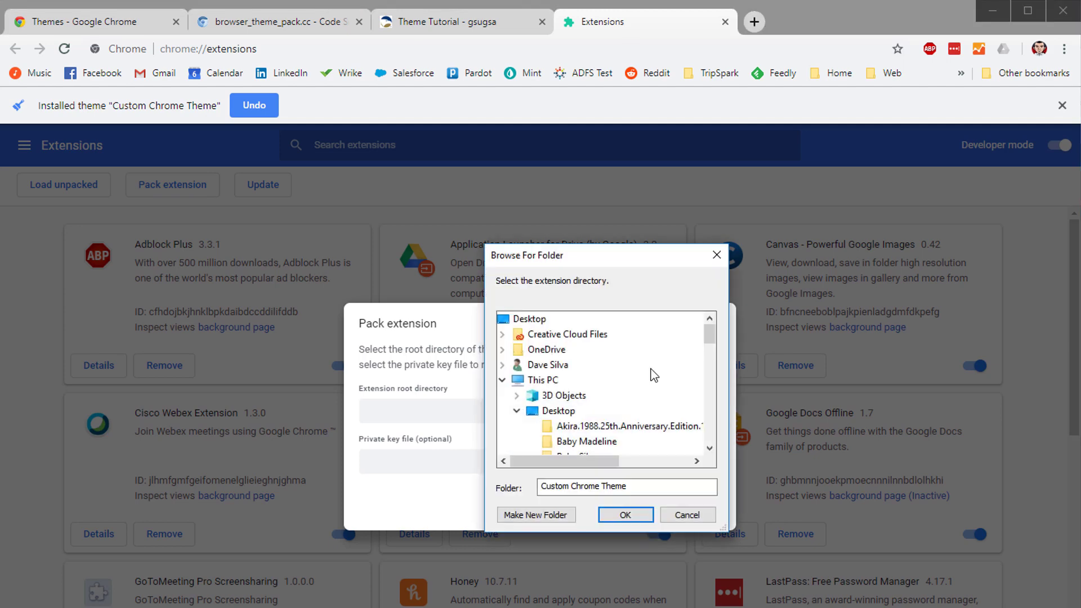
pyautogui.scroll(-1, 633, 398)
pyautogui.click(623, 513)
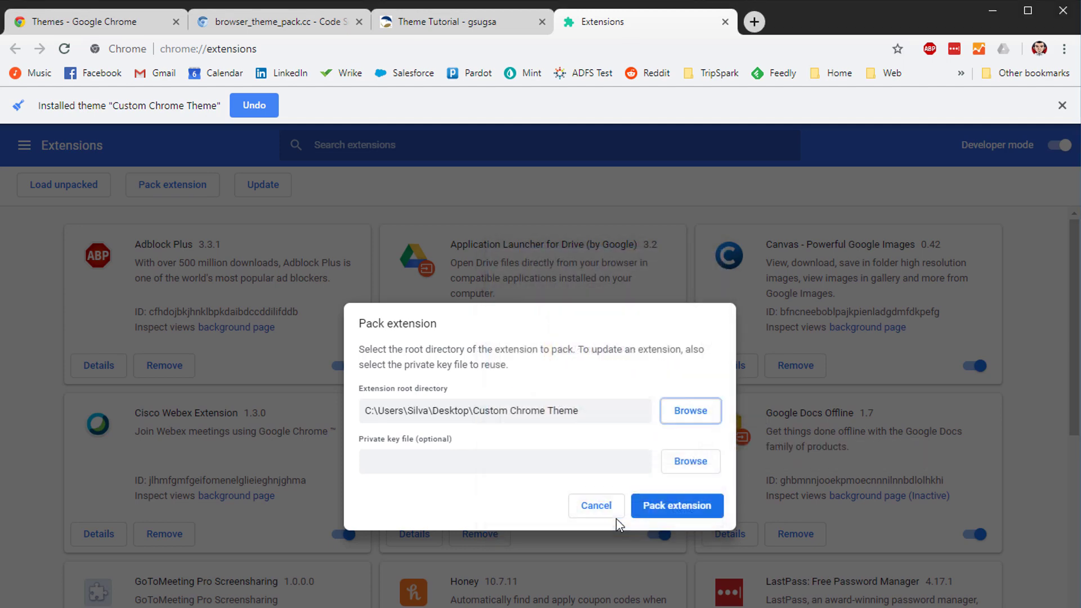
pyautogui.click(666, 516)
pyautogui.click(682, 497)
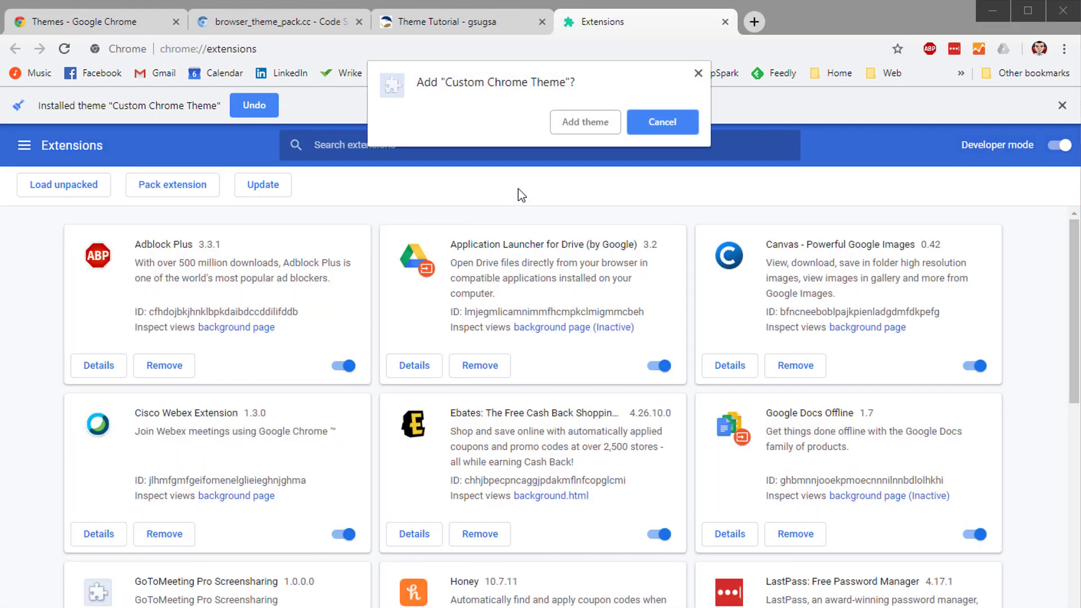
# - Add the repacked Custom Chrome Theme to Chrome and dismiss the installed-theme notice
pyautogui.click(584, 122)
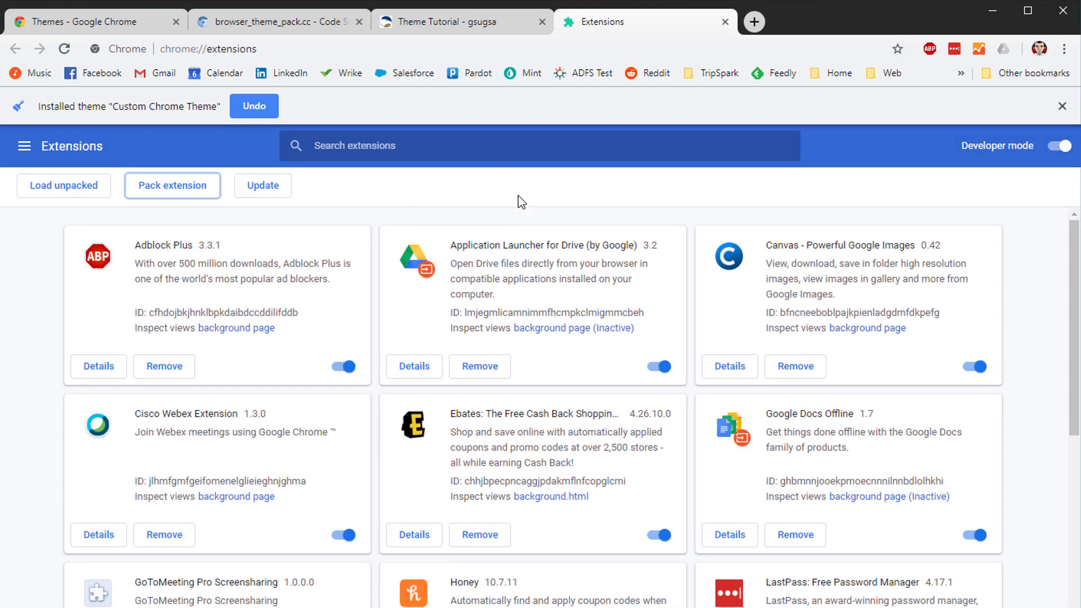
pyautogui.click(1061, 106)
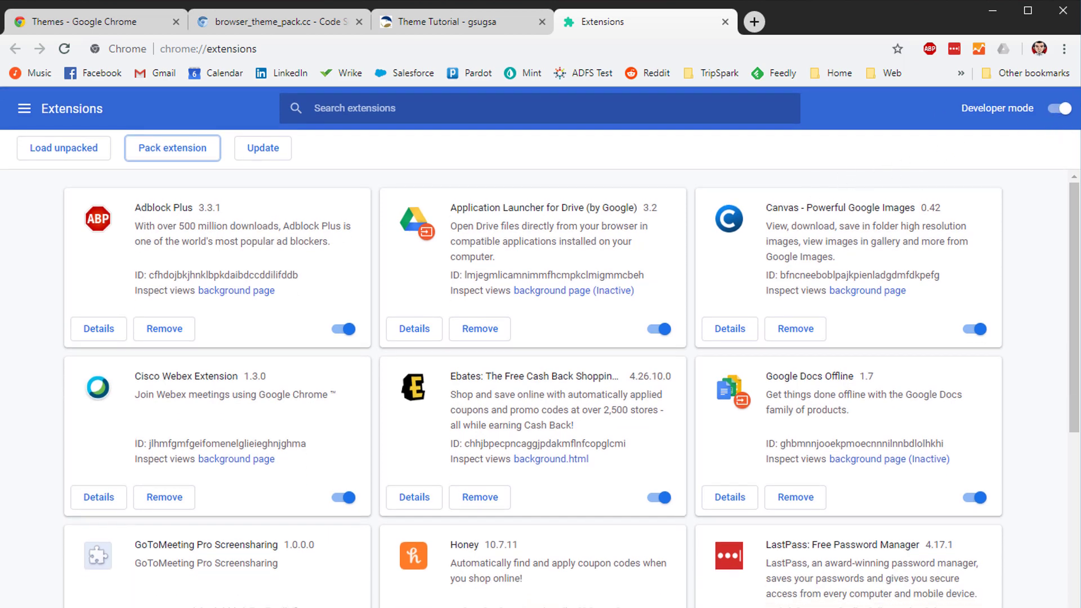
# - Locate the images section of manifest.json in Sublime Text, then examine the theme's images folder in File Explorer
pyautogui.hotkey('alt', 'Tab')
pyautogui.hotkey('alt', 'Tab')
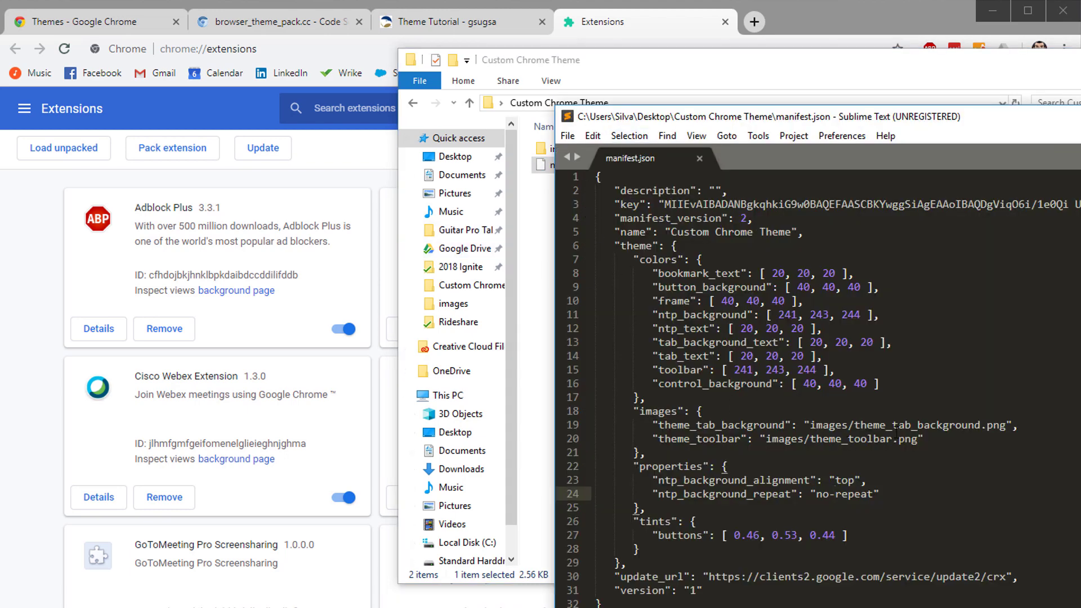
pyautogui.click(651, 411)
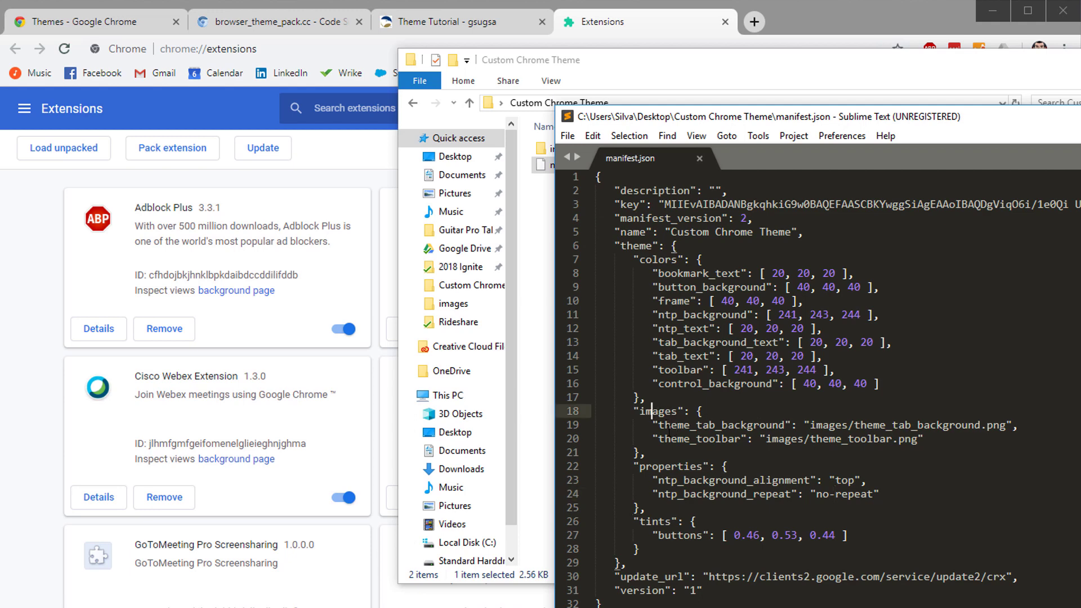
pyautogui.doubleClick(541, 148)
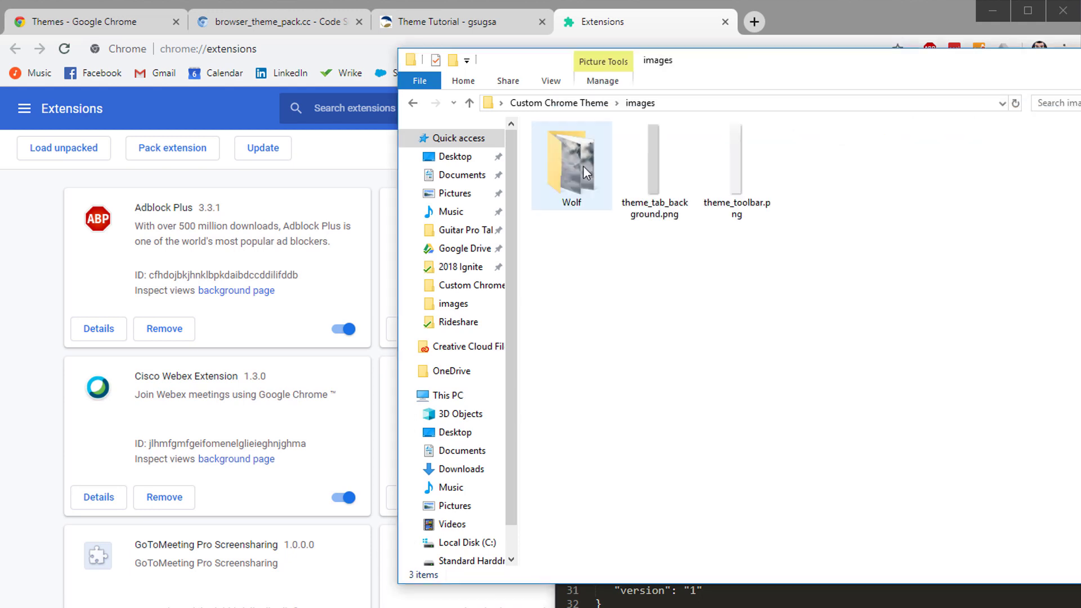
pyautogui.moveTo(814, 275); pyautogui.dragTo(651, 157)
pyautogui.click(798, 216)
# - Open the Wolf subfolder, select theme_frame.png and theme_ntp_background.png, and return to the images folder
pyautogui.doubleClick(579, 176)
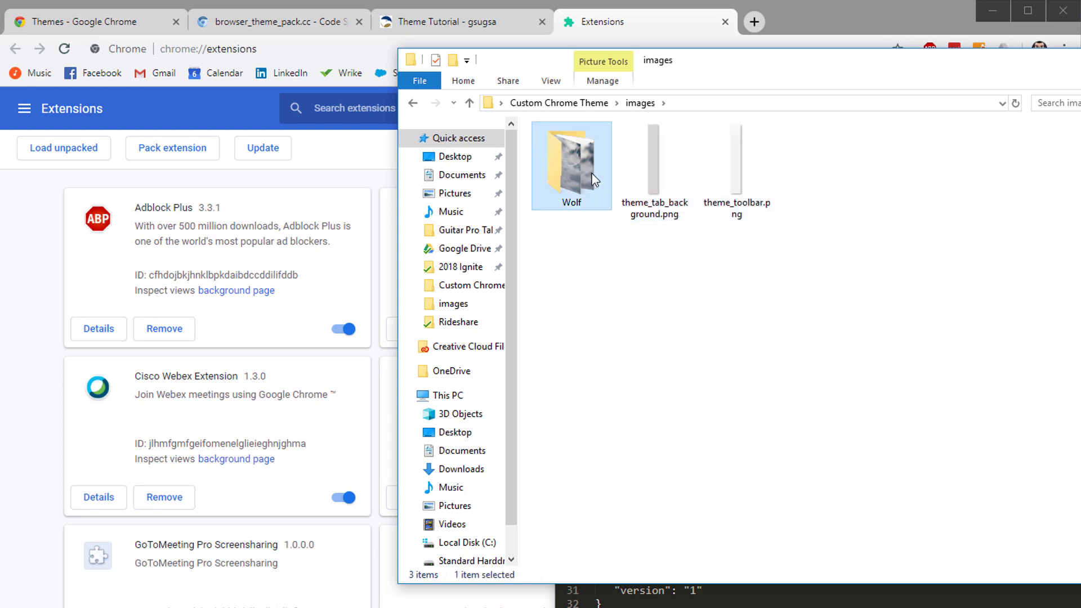
pyautogui.moveTo(737, 268); pyautogui.dragTo(571, 150)
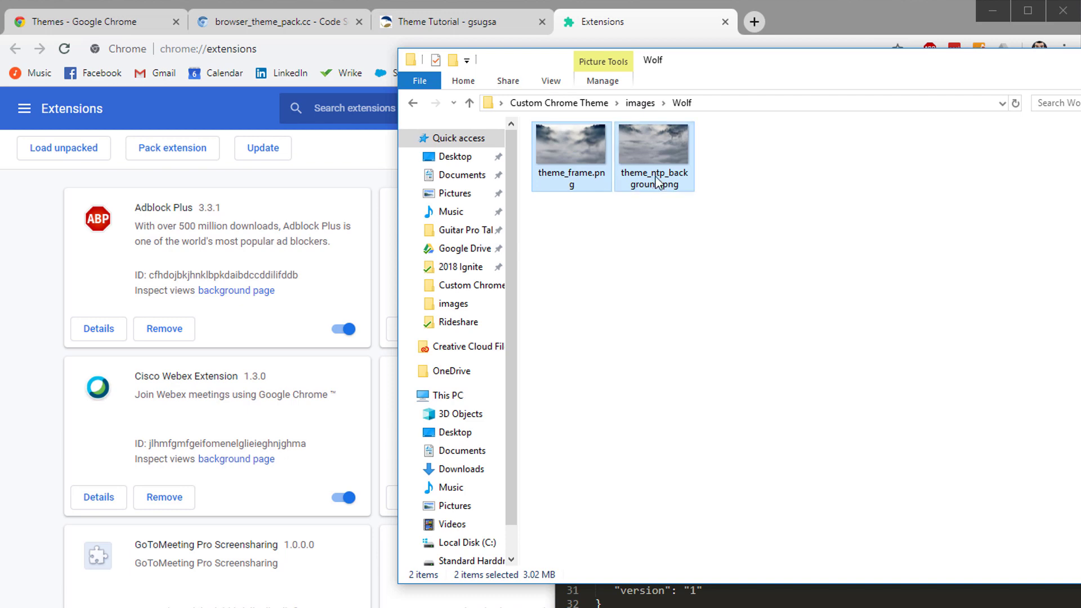
pyautogui.click(636, 104)
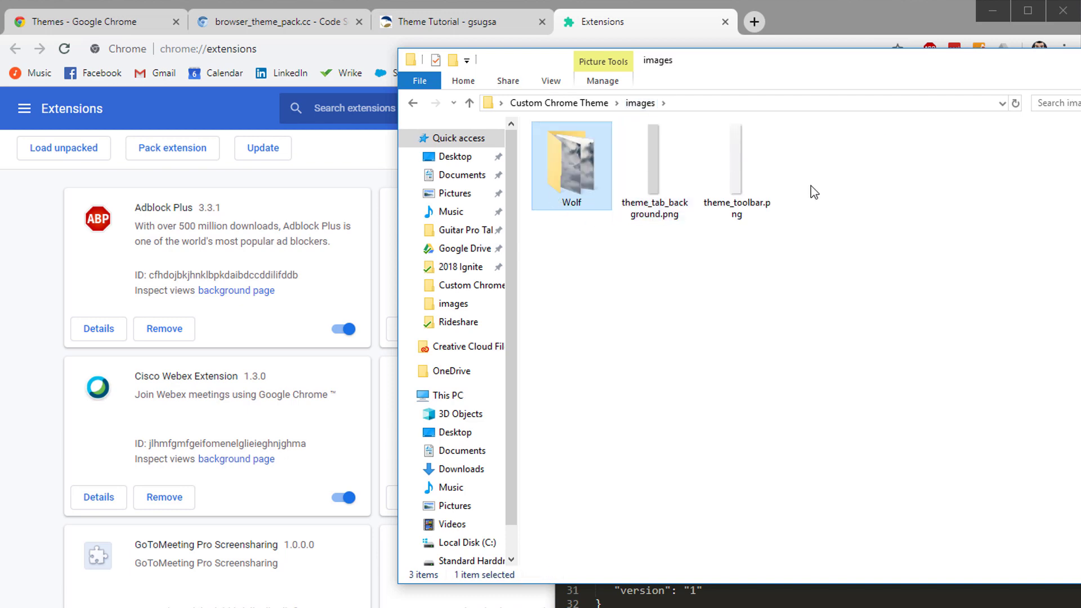
# - Select the theme_tab_background and theme_toolbar entries in manifest.json in Sublime Text, then return to Chrome's Extensions page
pyautogui.hotkey('alt', 'Tab')
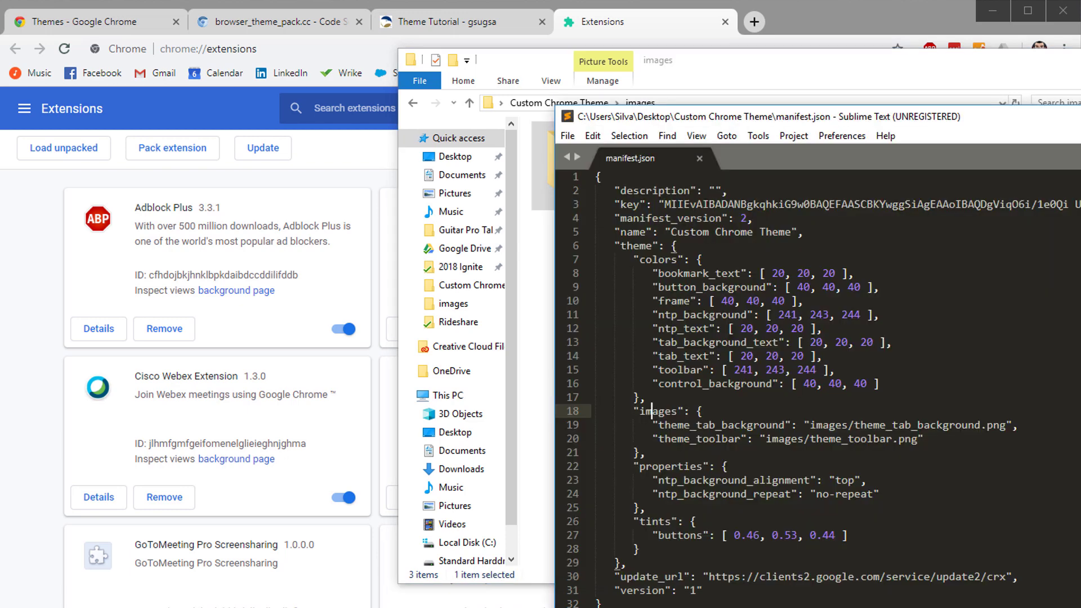
pyautogui.moveTo(924, 439); pyautogui.dragTo(652, 426)
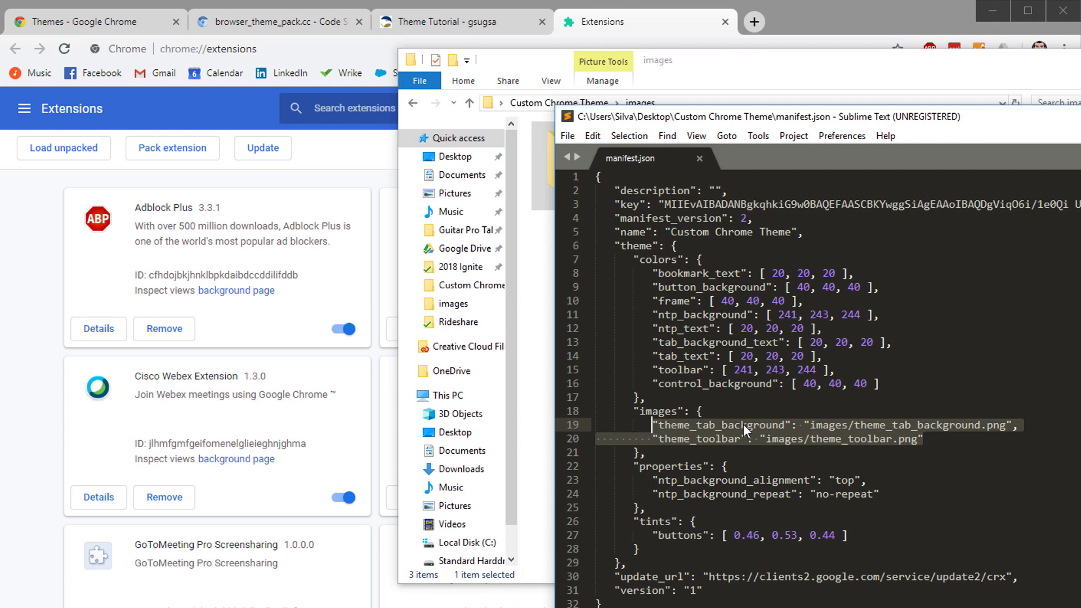
pyautogui.click(29, 250)
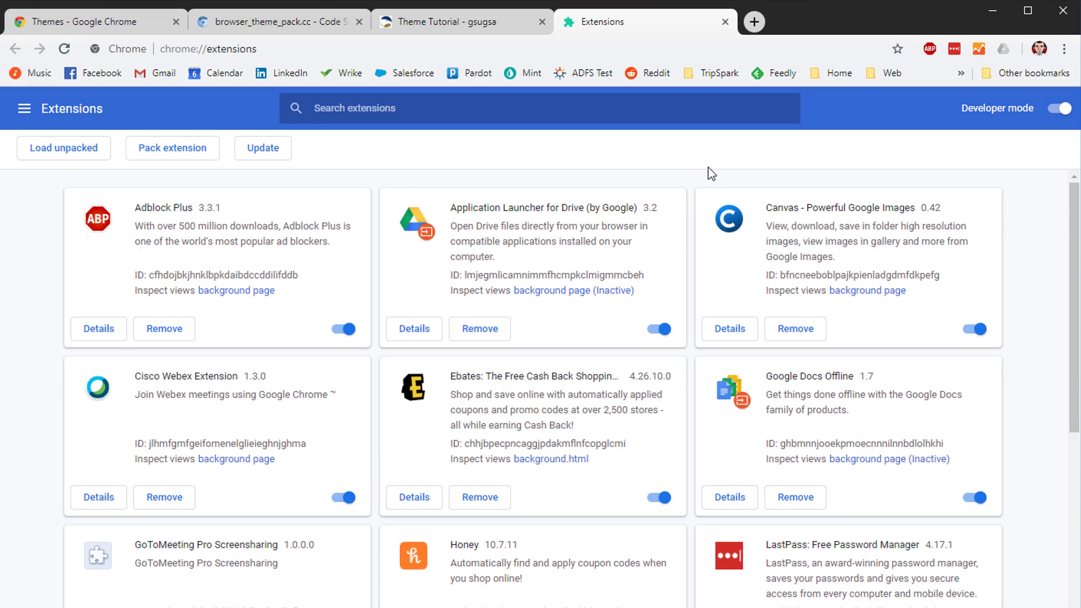